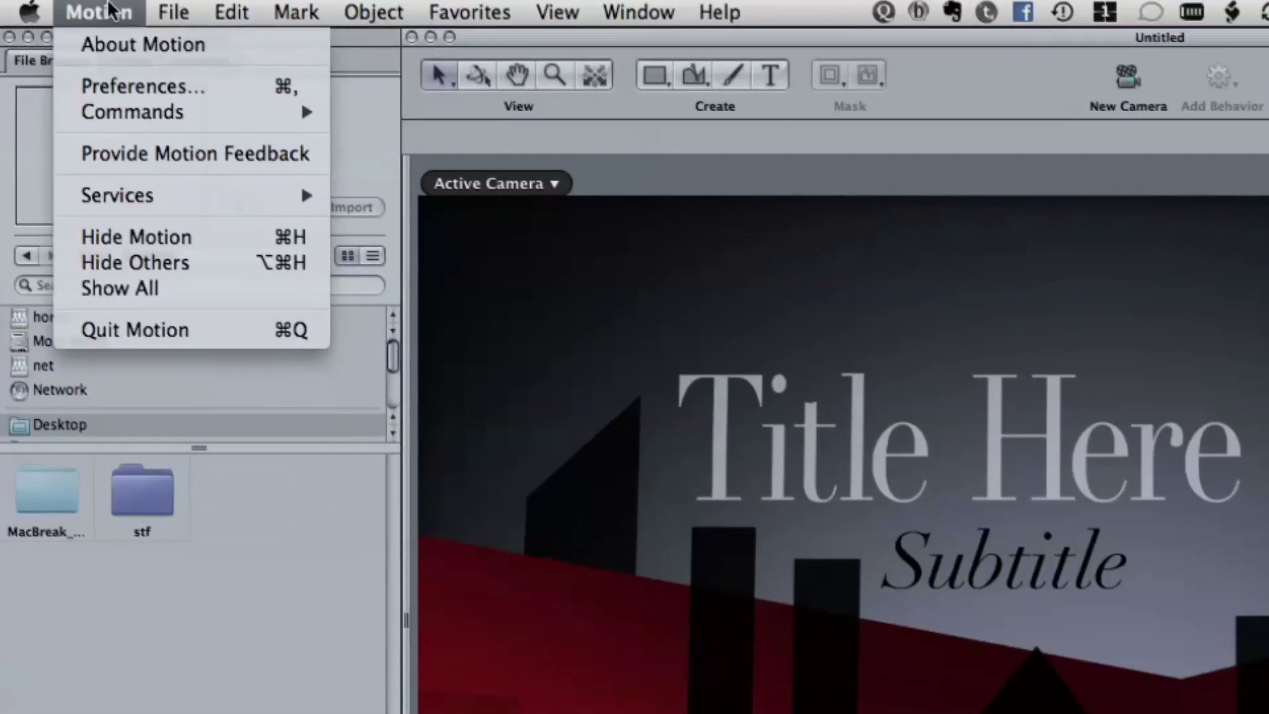
Browse Motion's command sets, showing the Final Cut Pro Set's English, Japanese, French and German versions.
mouse_move(175, 116)
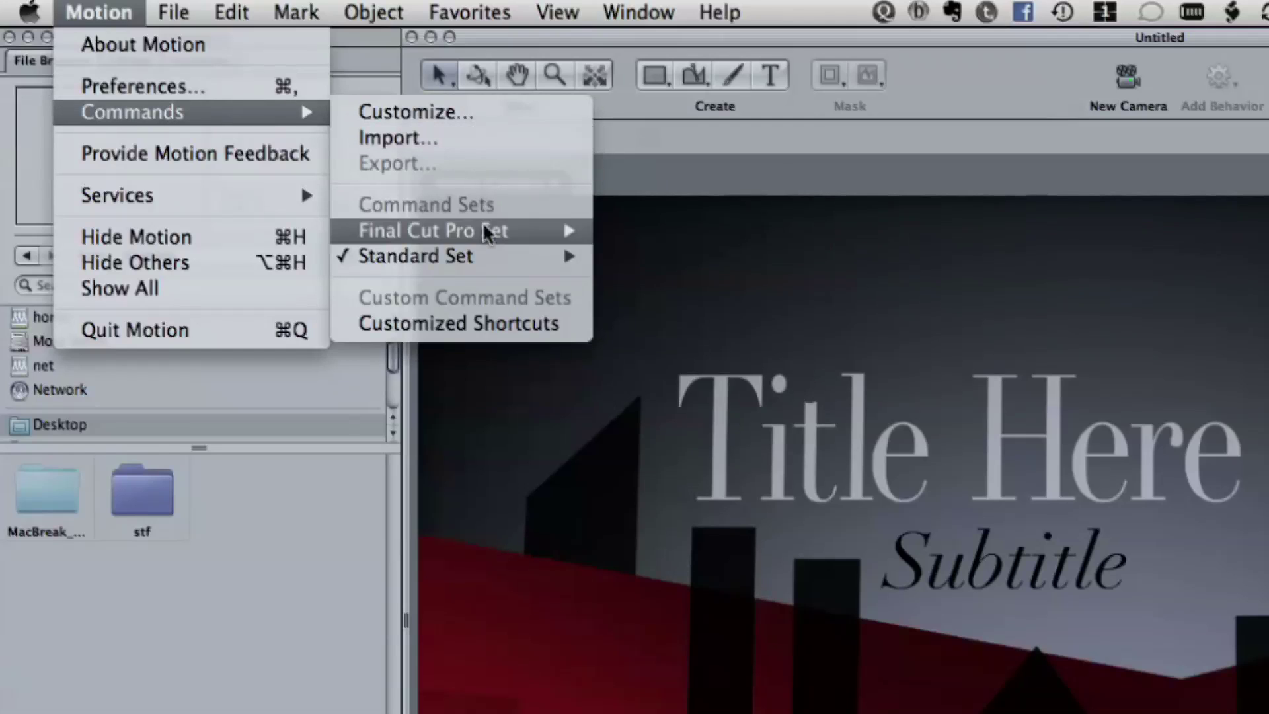
mouse_move(487, 233)
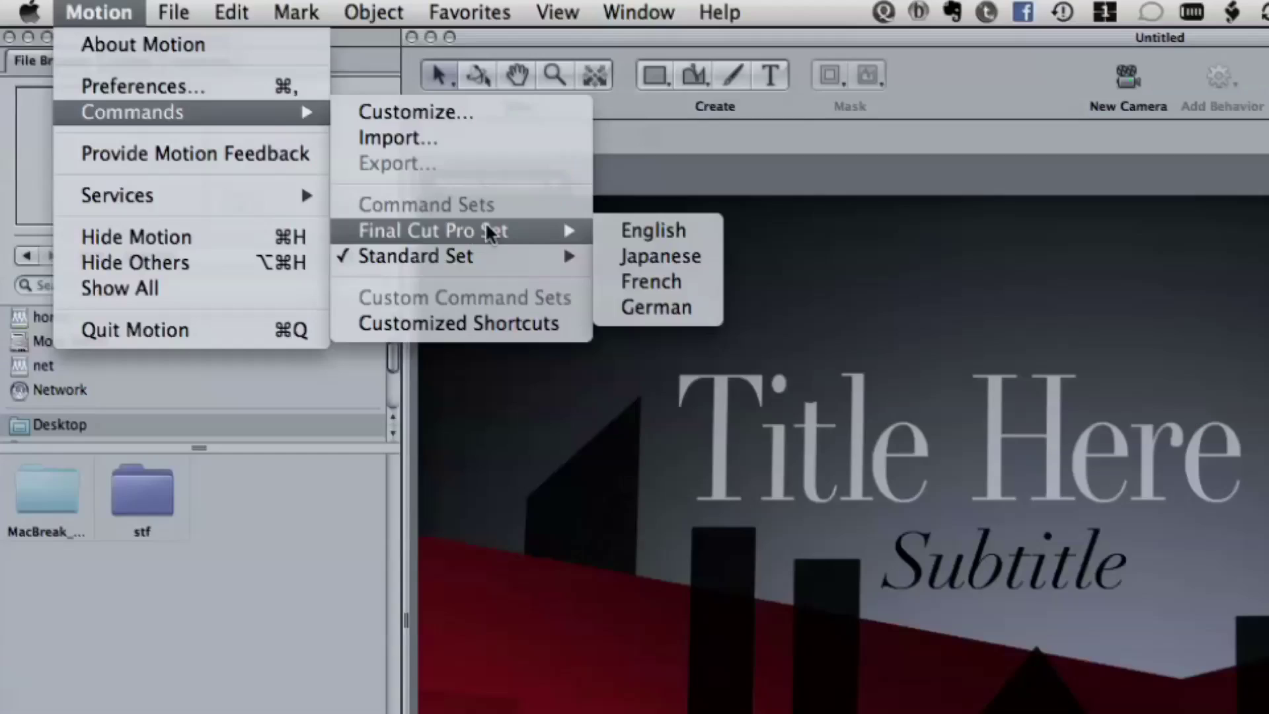
Open the Command Editor, shift it left, and list the C key's commands, such as Circle Tool and Copy.
click(454, 112)
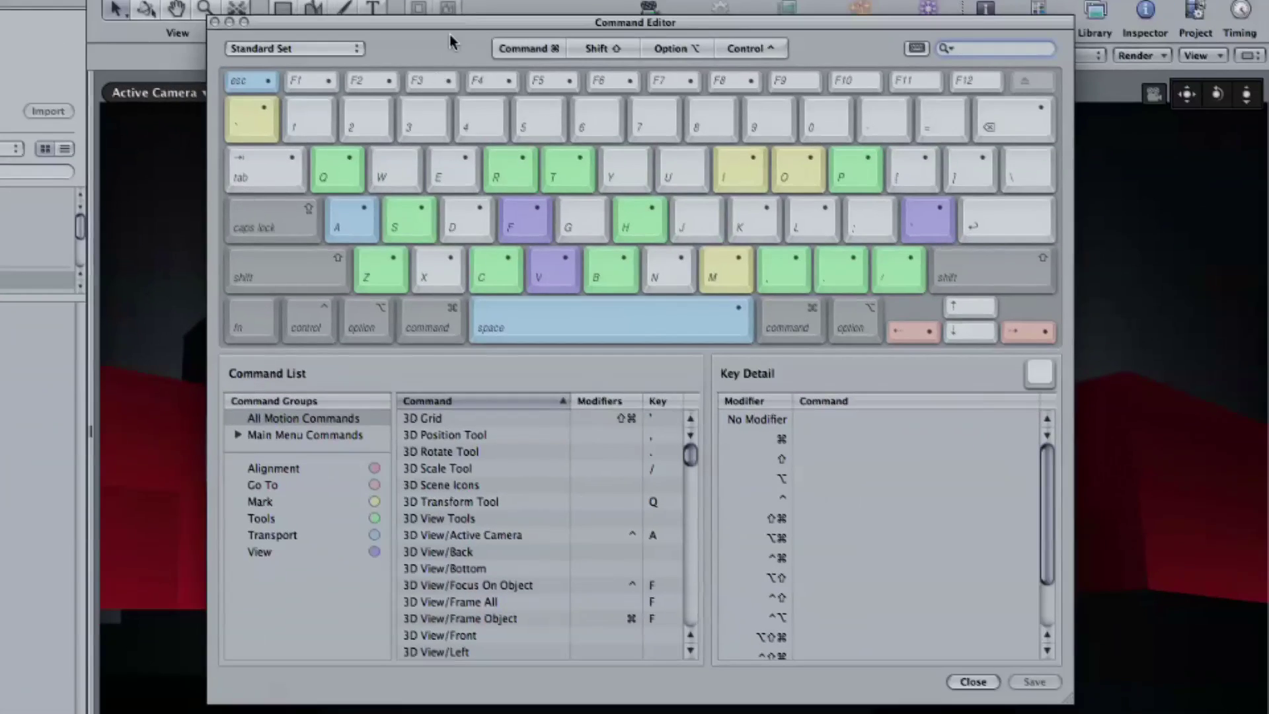
drag(449, 35, 308, 16)
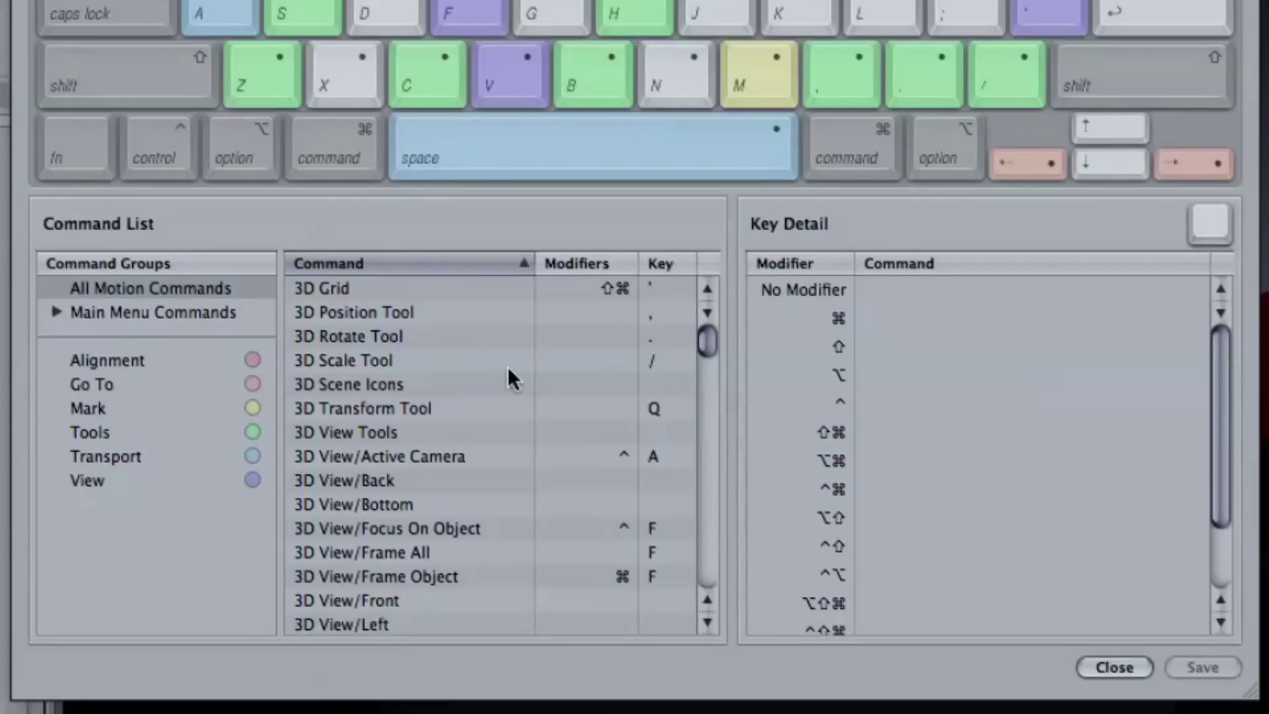
click(432, 70)
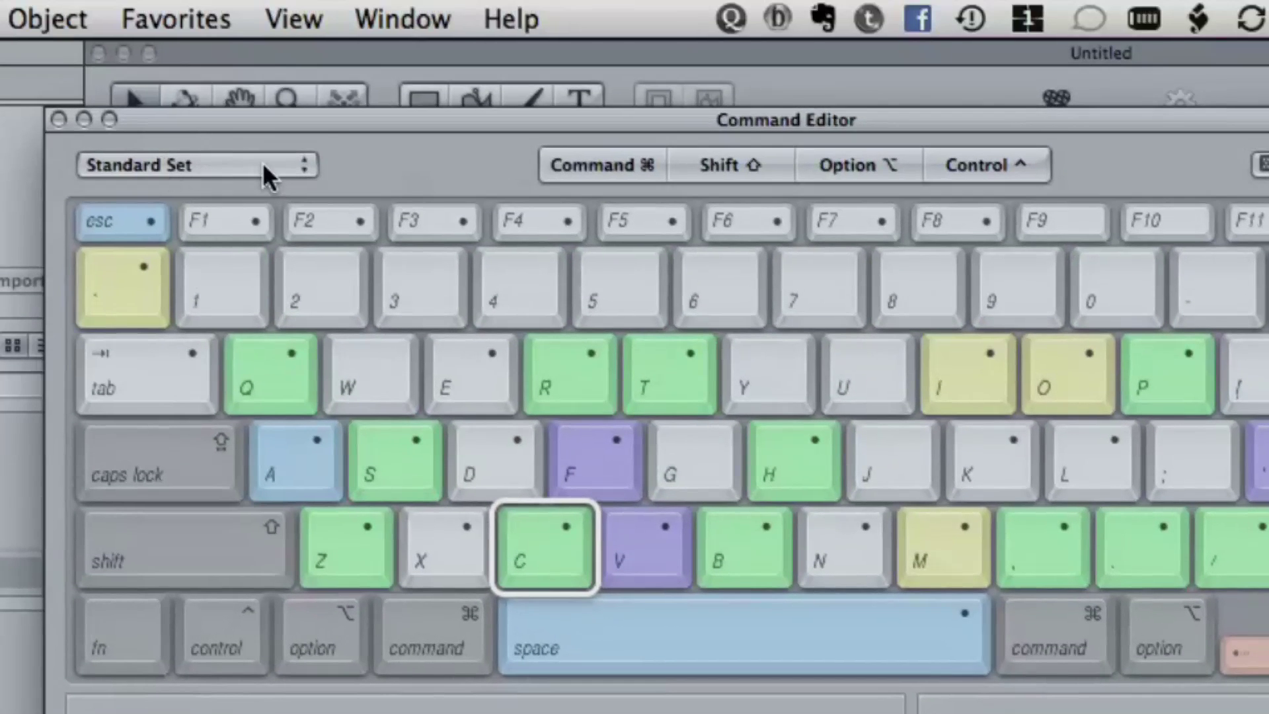
Review the available keyboard command sets in the Command Editor's set popup.
click(263, 161)
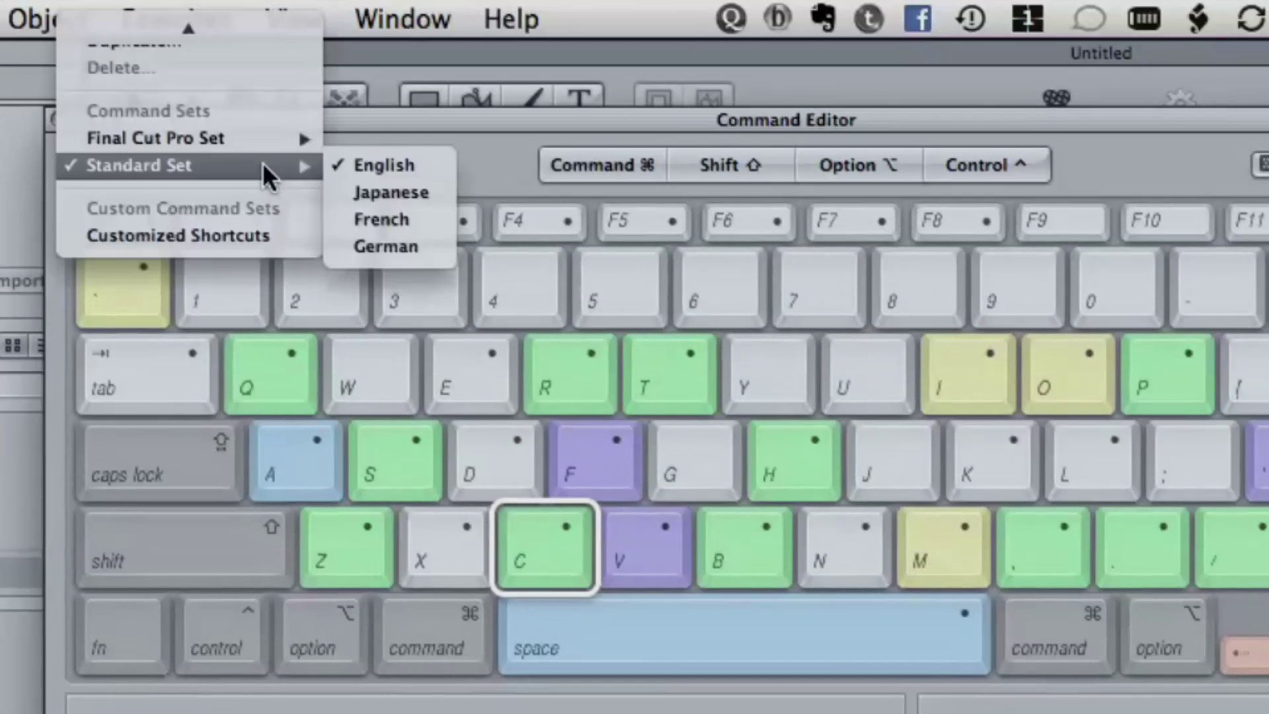
mouse_move(261, 132)
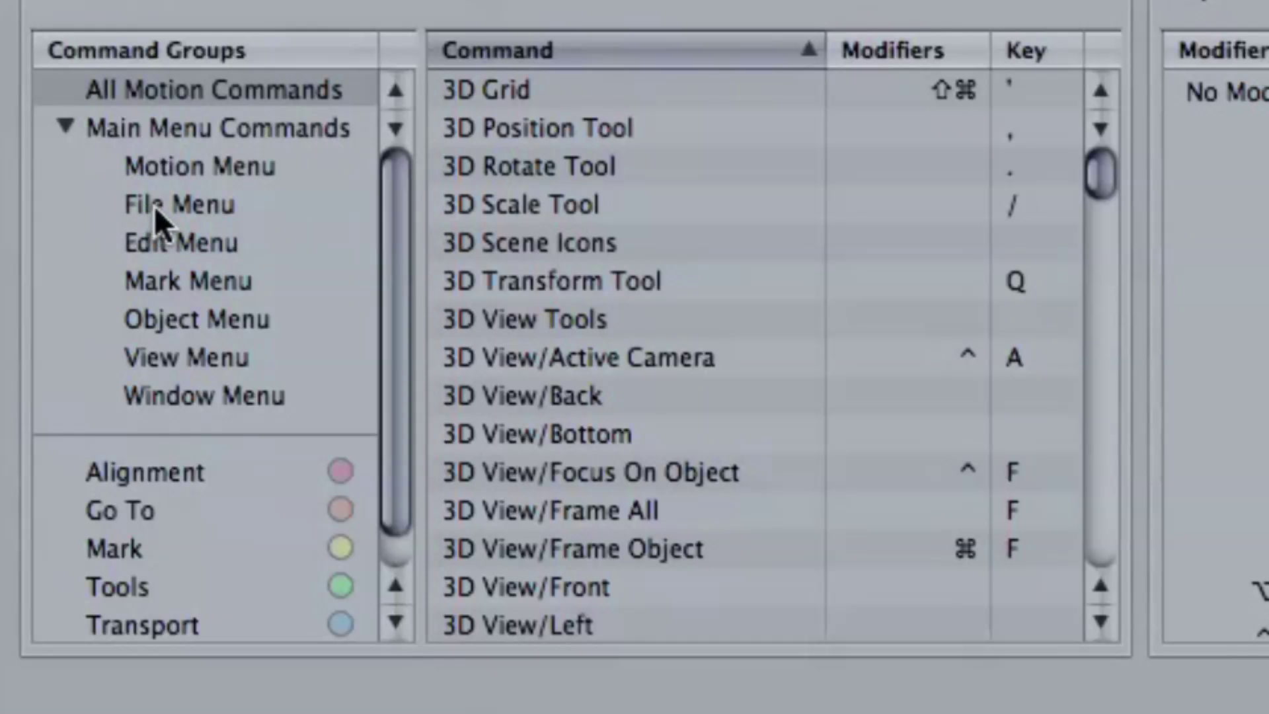
Filter to File menu commands and try assigning Remove Unused Media to Control-Command-R.
click(178, 208)
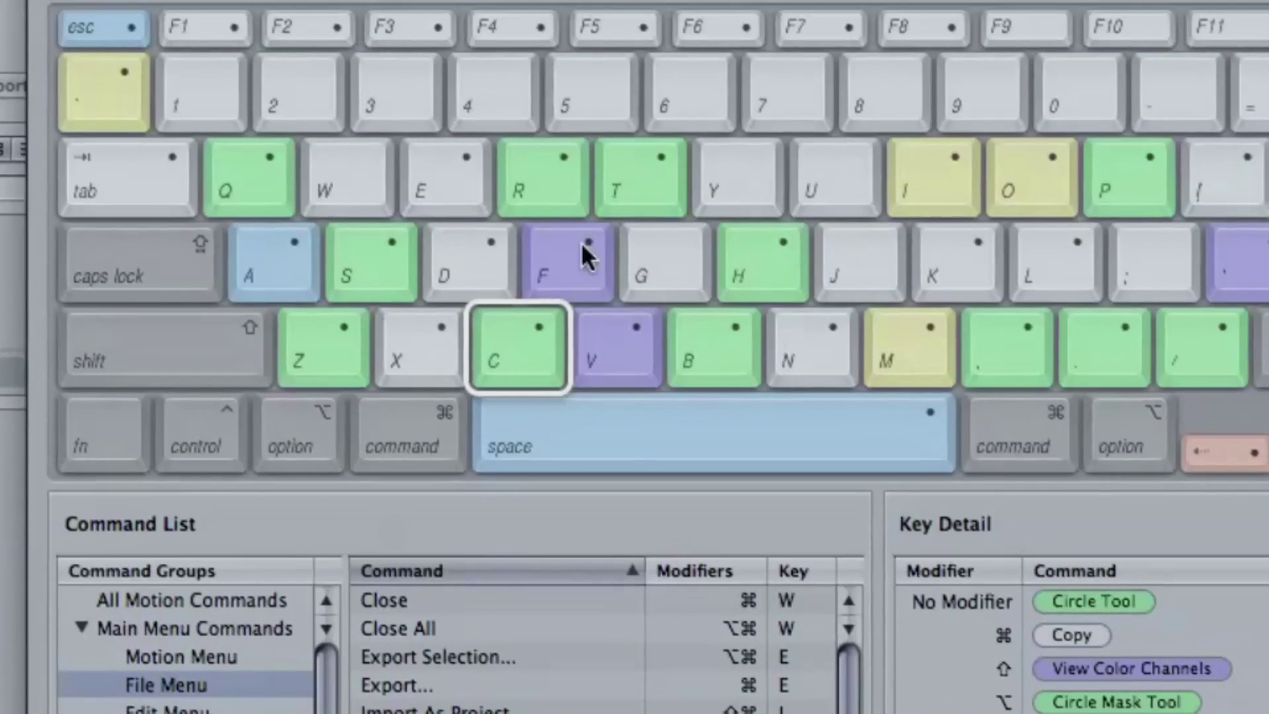
click(554, 191)
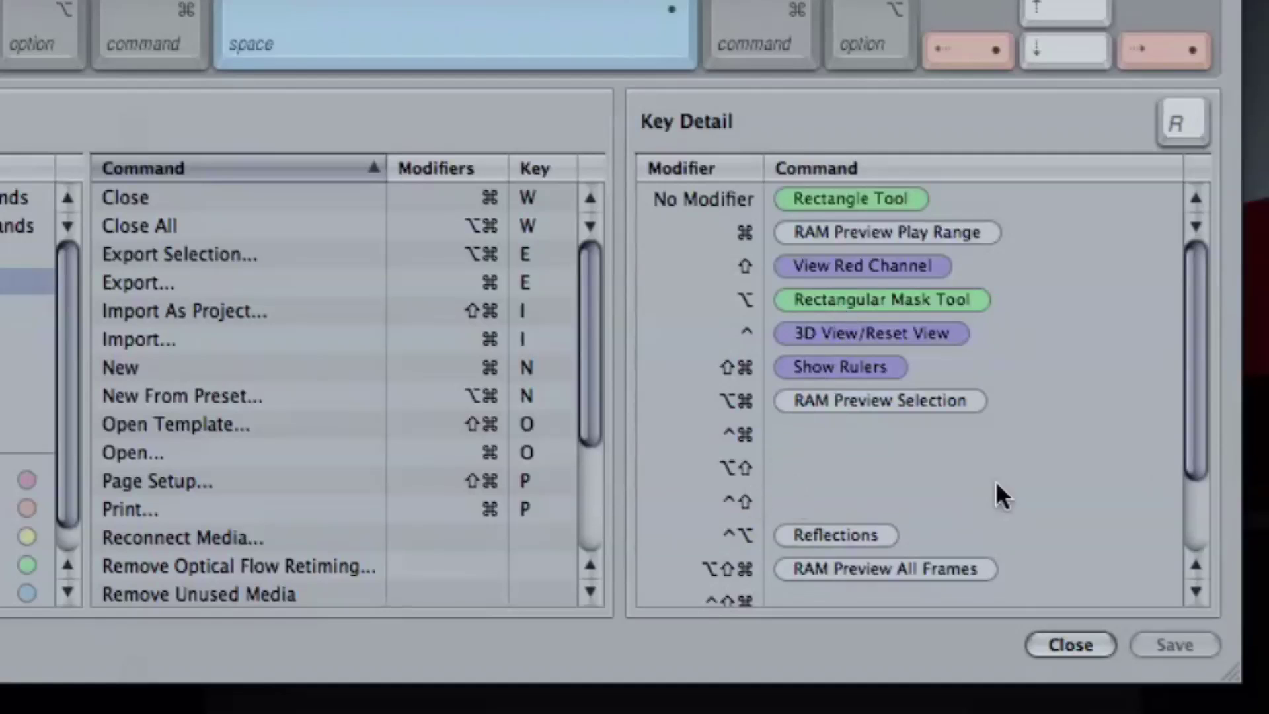
drag(1196, 378, 1185, 462)
drag(1176, 506, 1178, 372)
drag(228, 588, 851, 432)
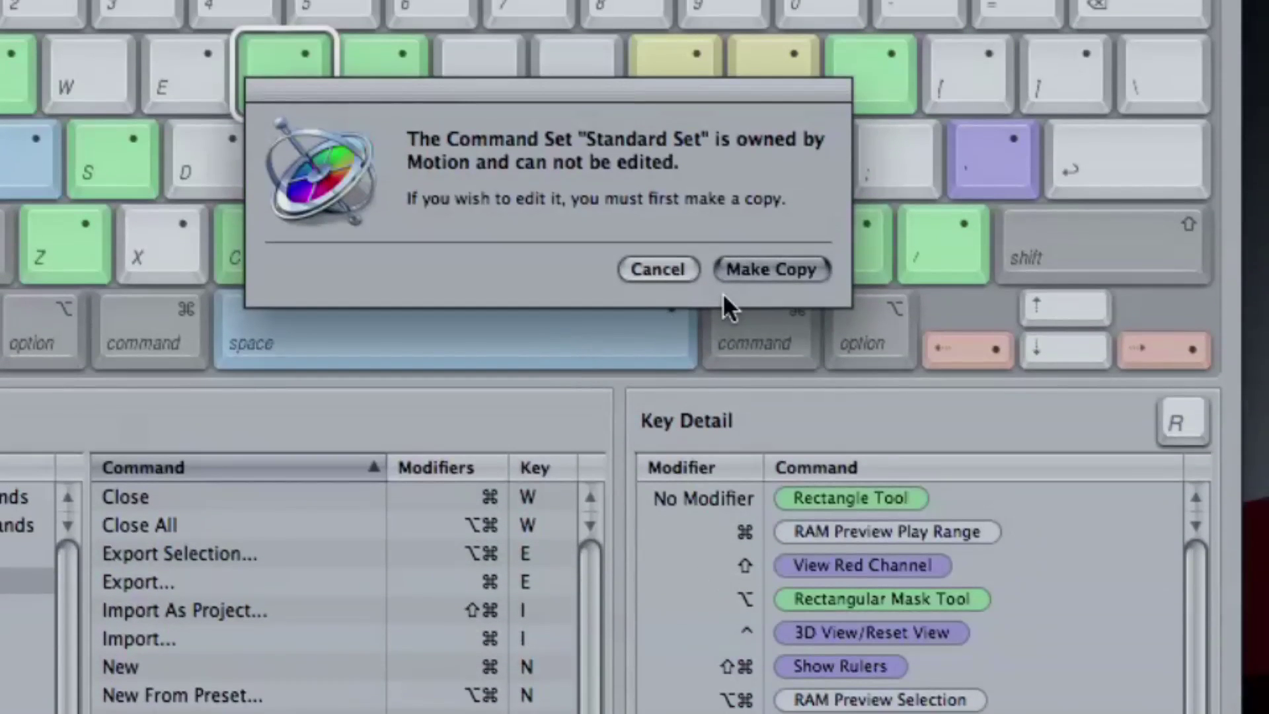
Dismiss the read-only warning, cancel duplicating the Standard Set, and pick the Customized Shortcuts set.
click(651, 270)
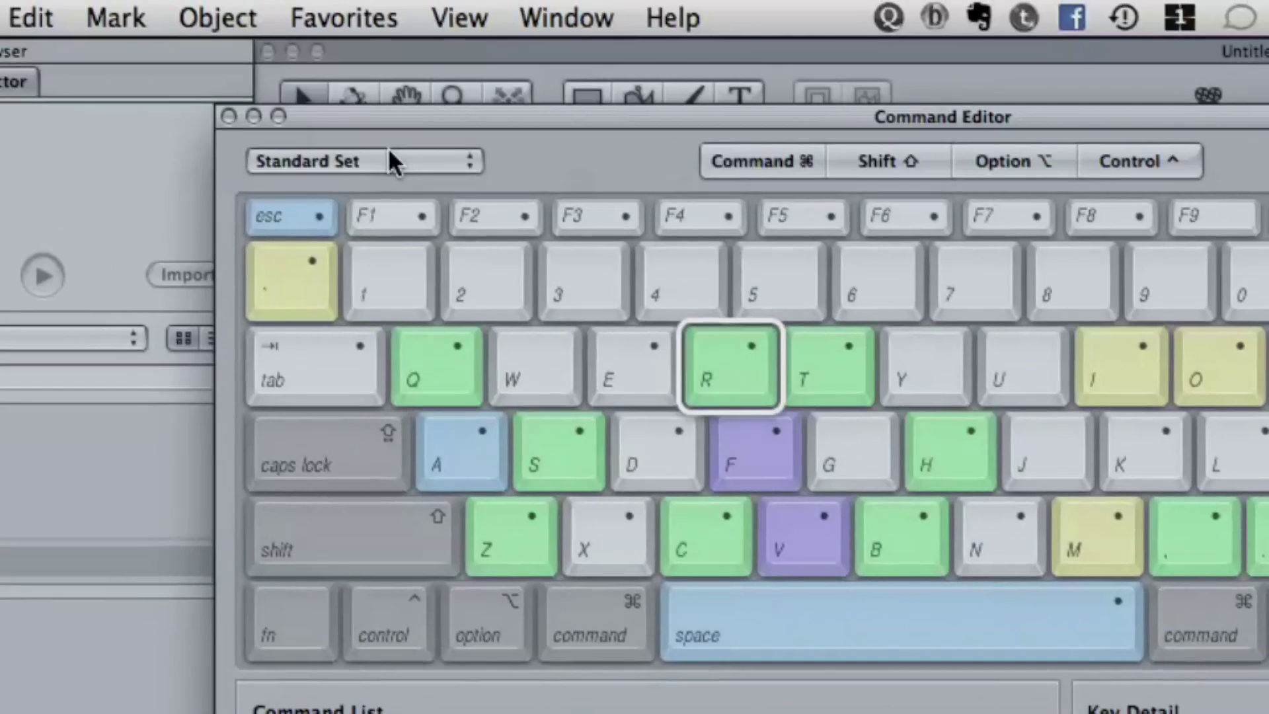
click(389, 156)
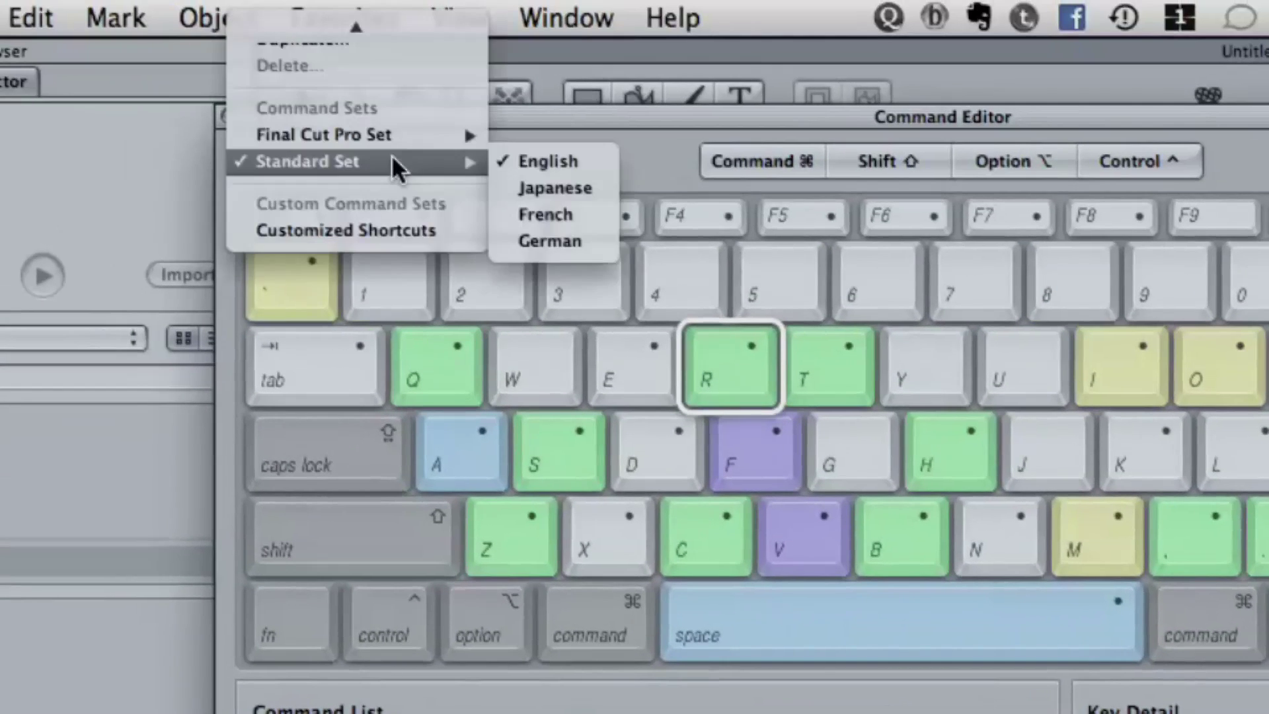
mouse_move(386, 28)
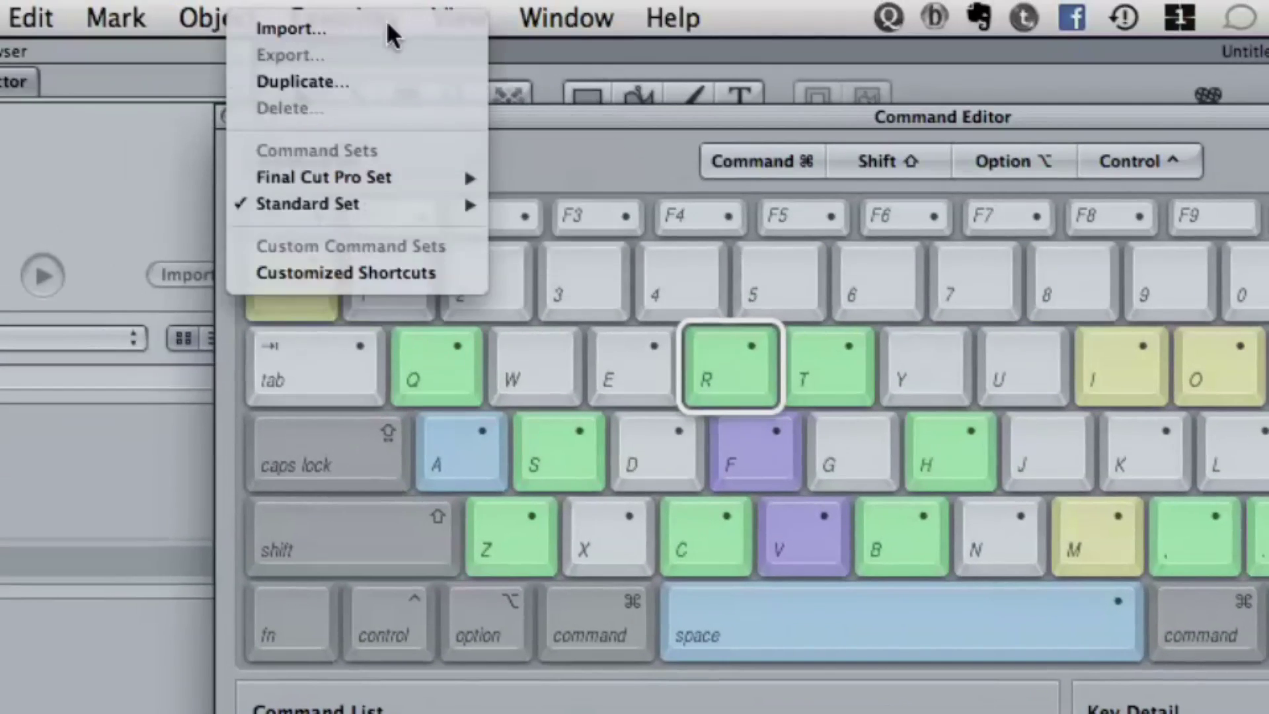
click(361, 89)
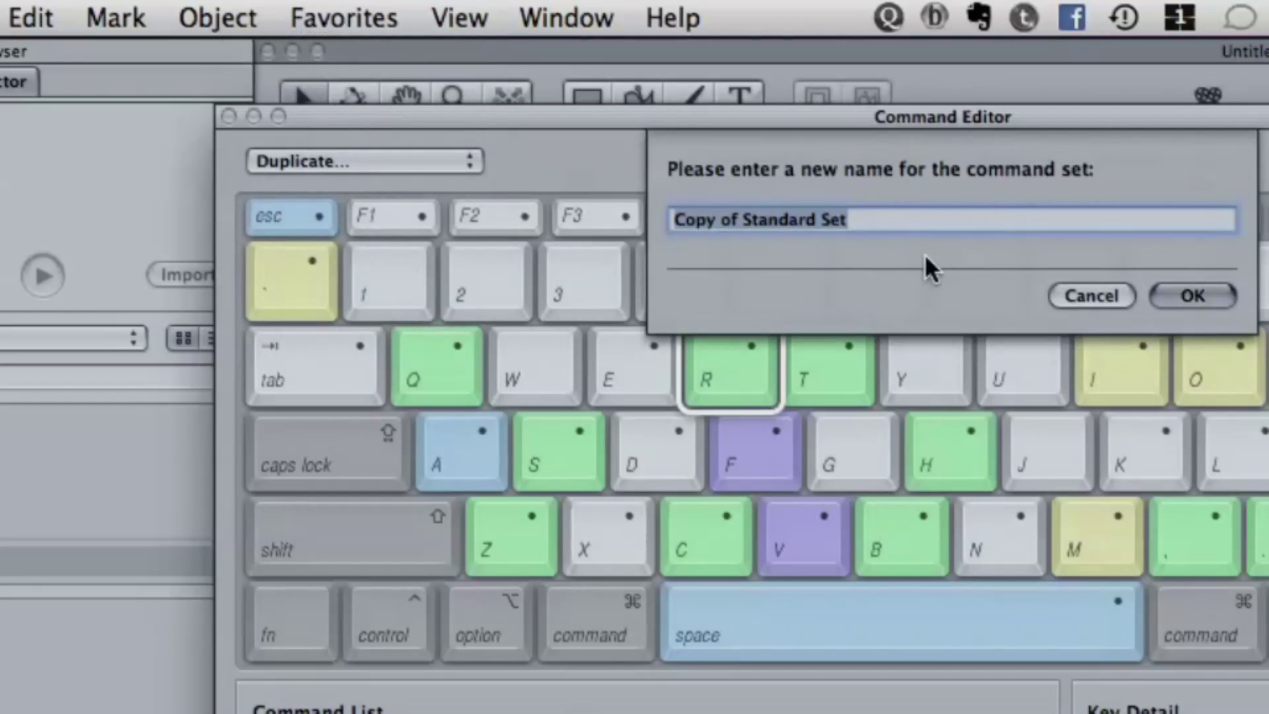
click(1078, 292)
click(423, 164)
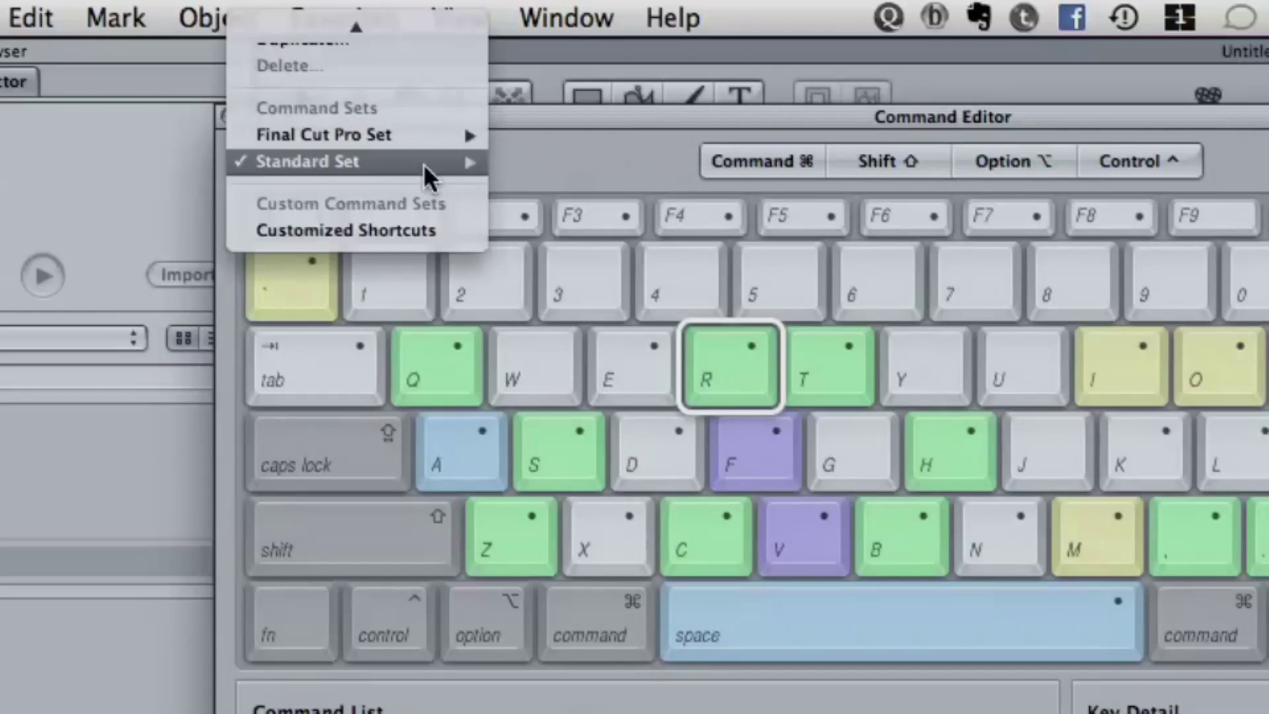
click(411, 228)
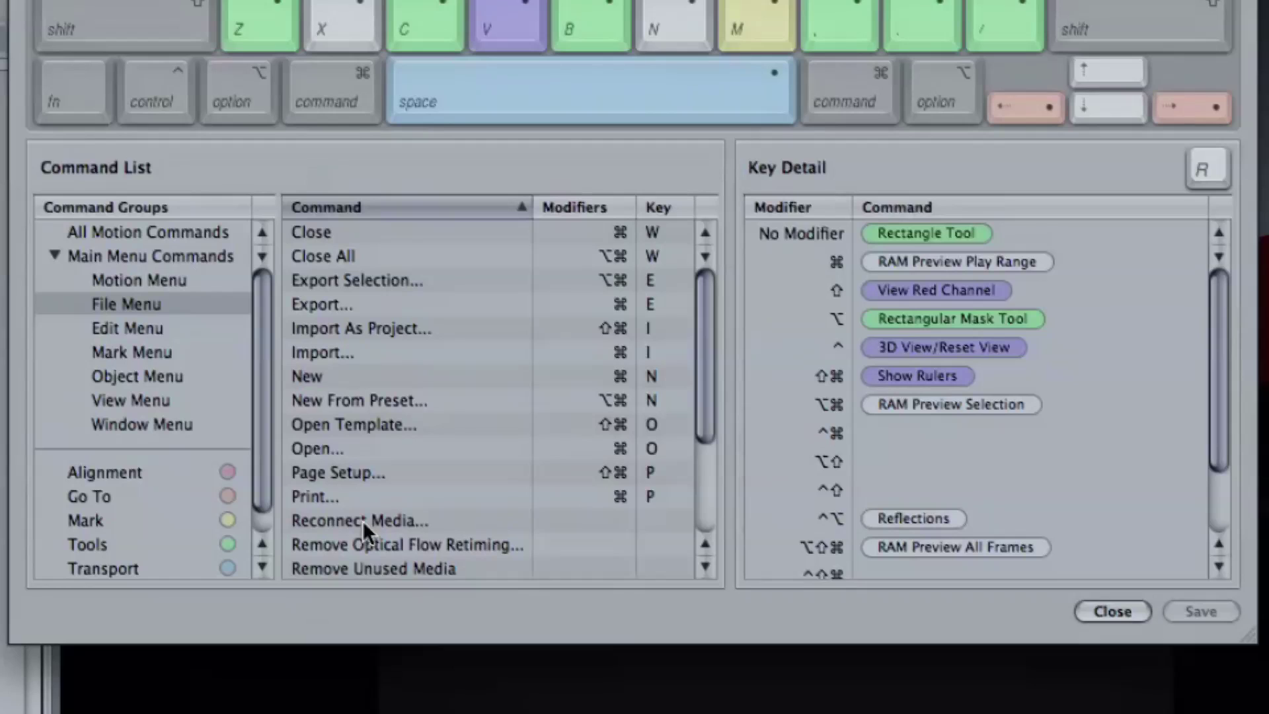
Assign Reconnect Media... to Control-Command-R and close the Command Editor.
drag(362, 520, 921, 435)
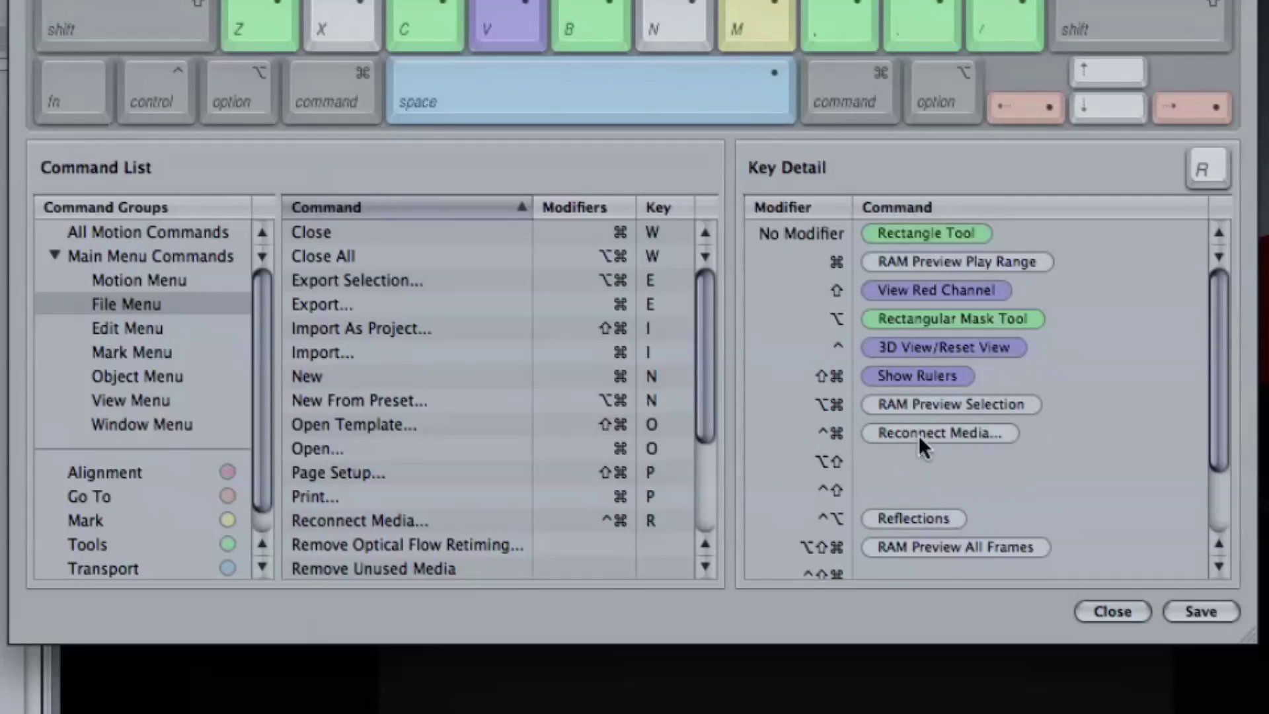
click(1112, 611)
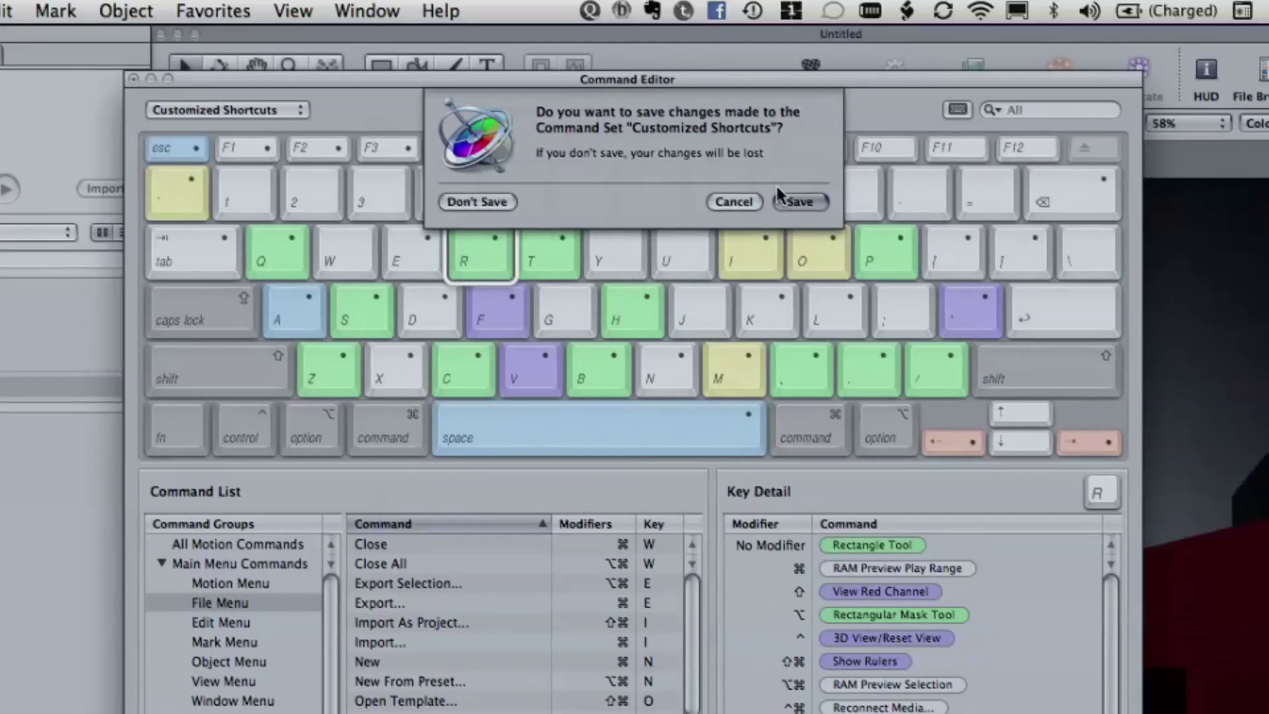
Save the changes to the Customized Shortcuts command set.
click(789, 198)
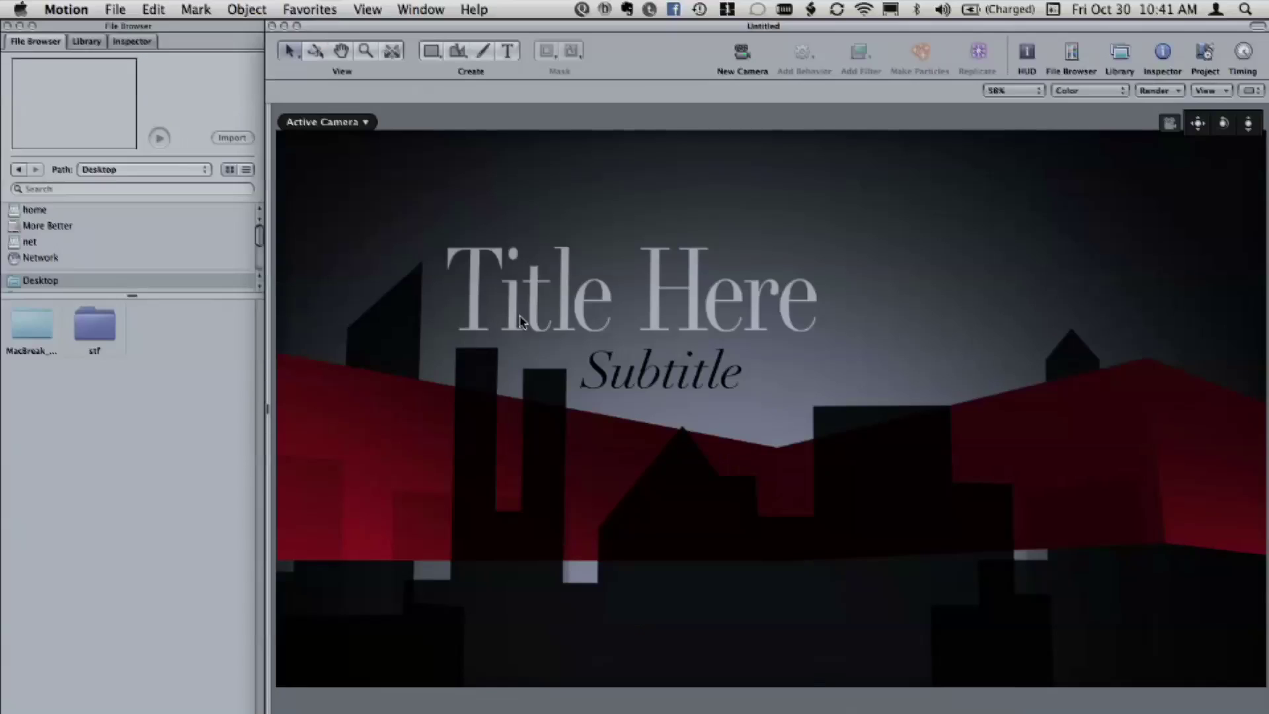
click(580, 334)
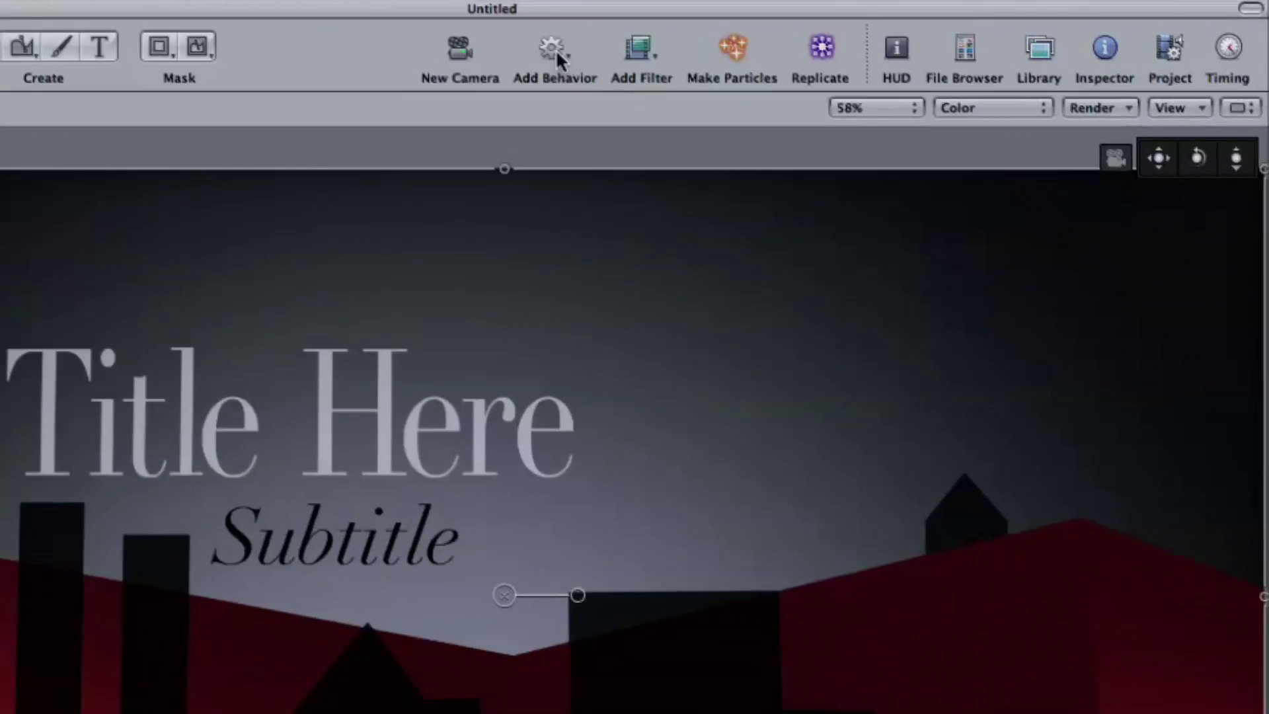
click(556, 52)
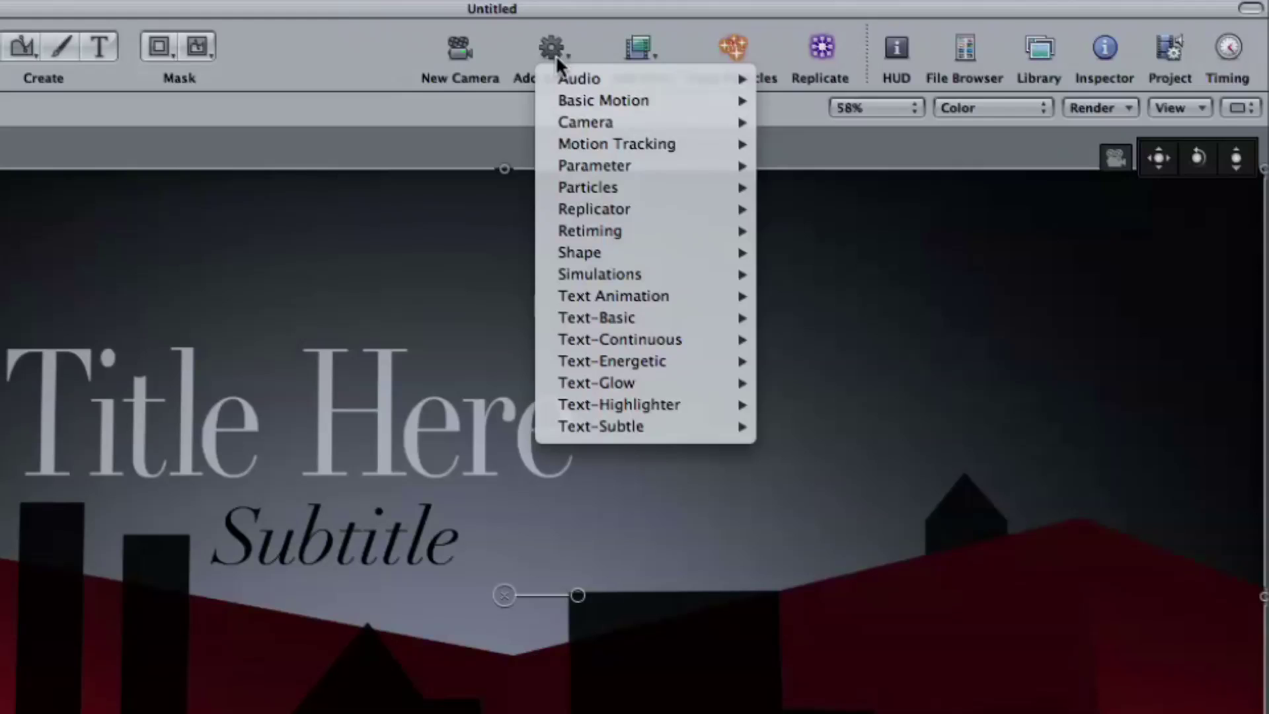
mouse_move(576, 100)
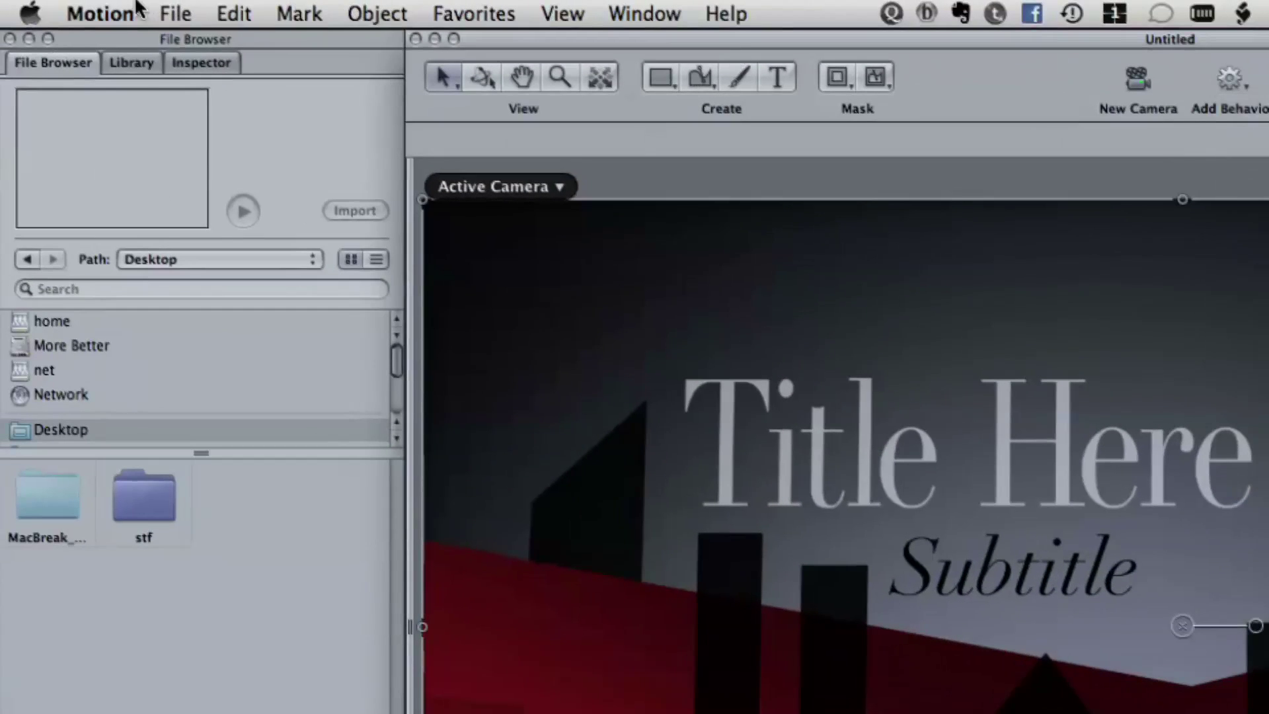
click(175, 13)
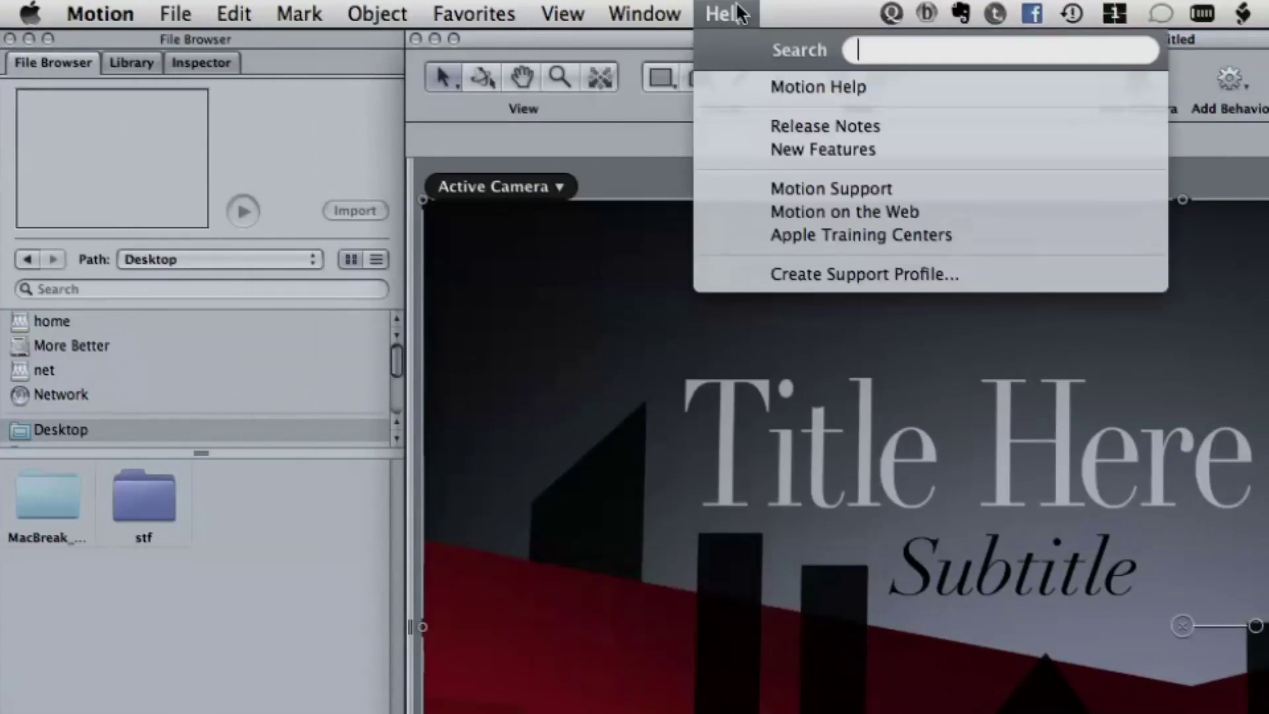
click(815, 14)
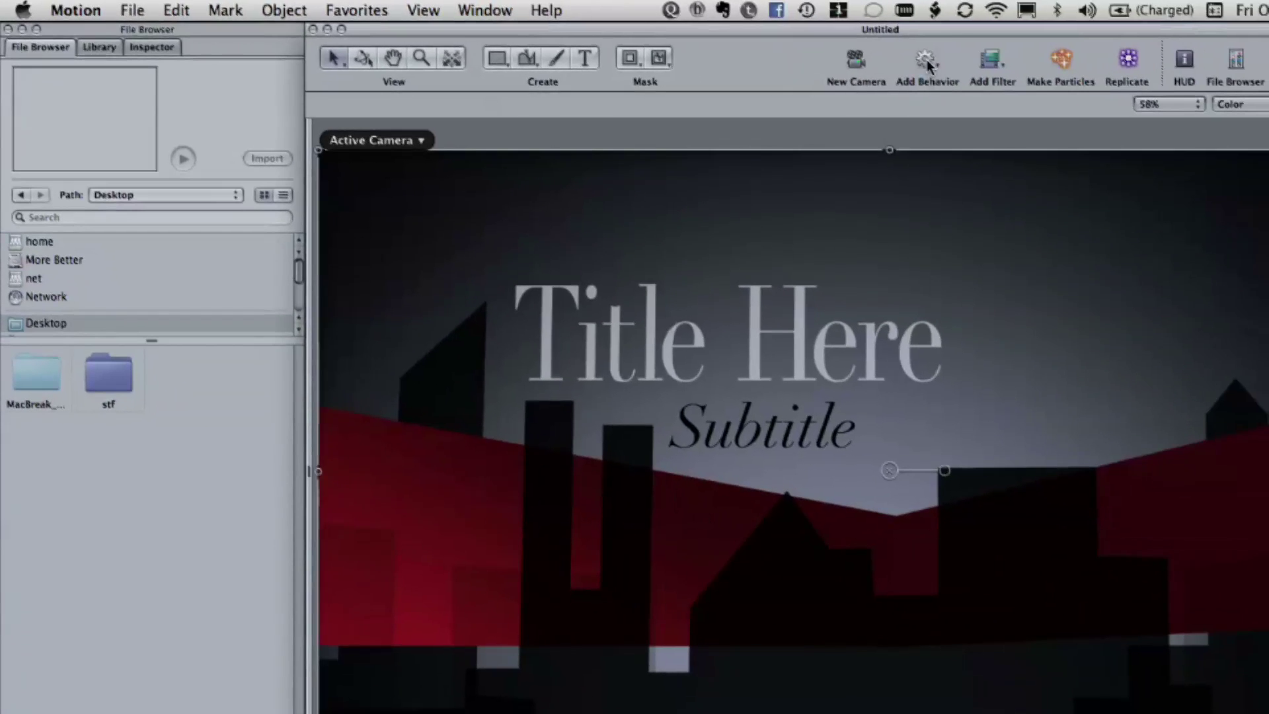
Apply Basic Motion's Fade In/Fade Out behavior to the Background layer and show the Layers list.
click(927, 60)
mouse_move(1077, 95)
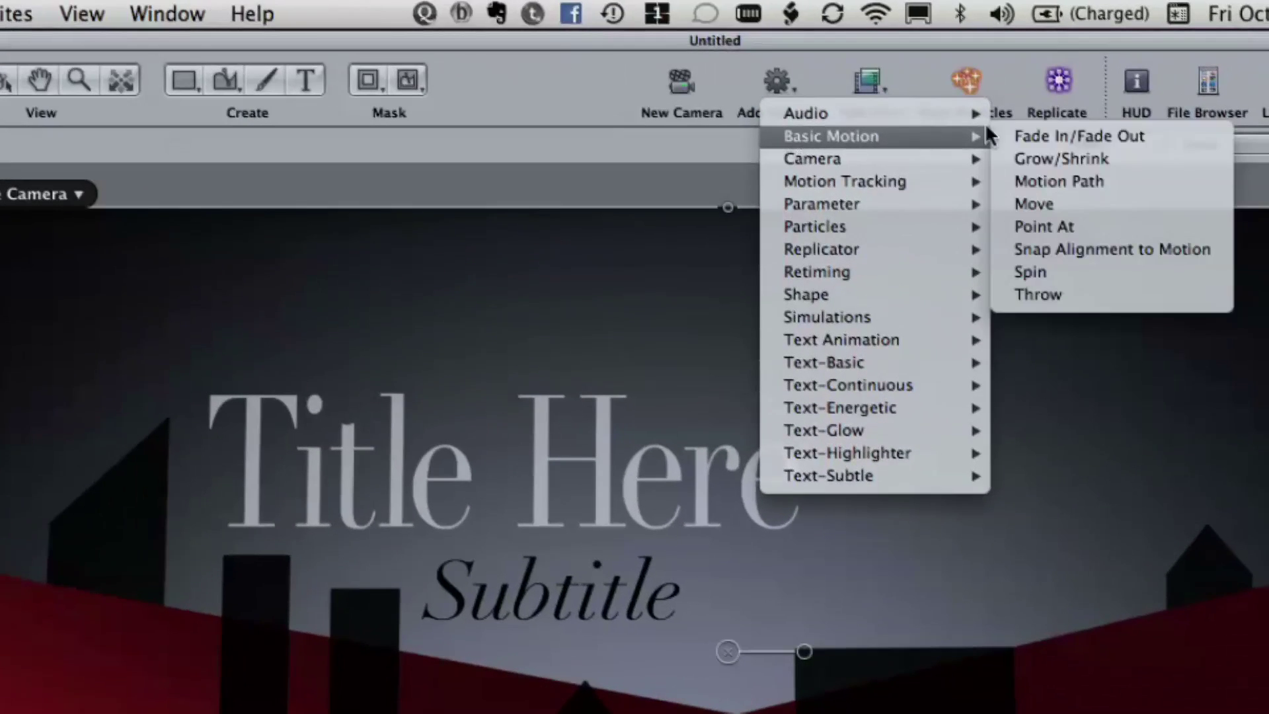
click(1041, 129)
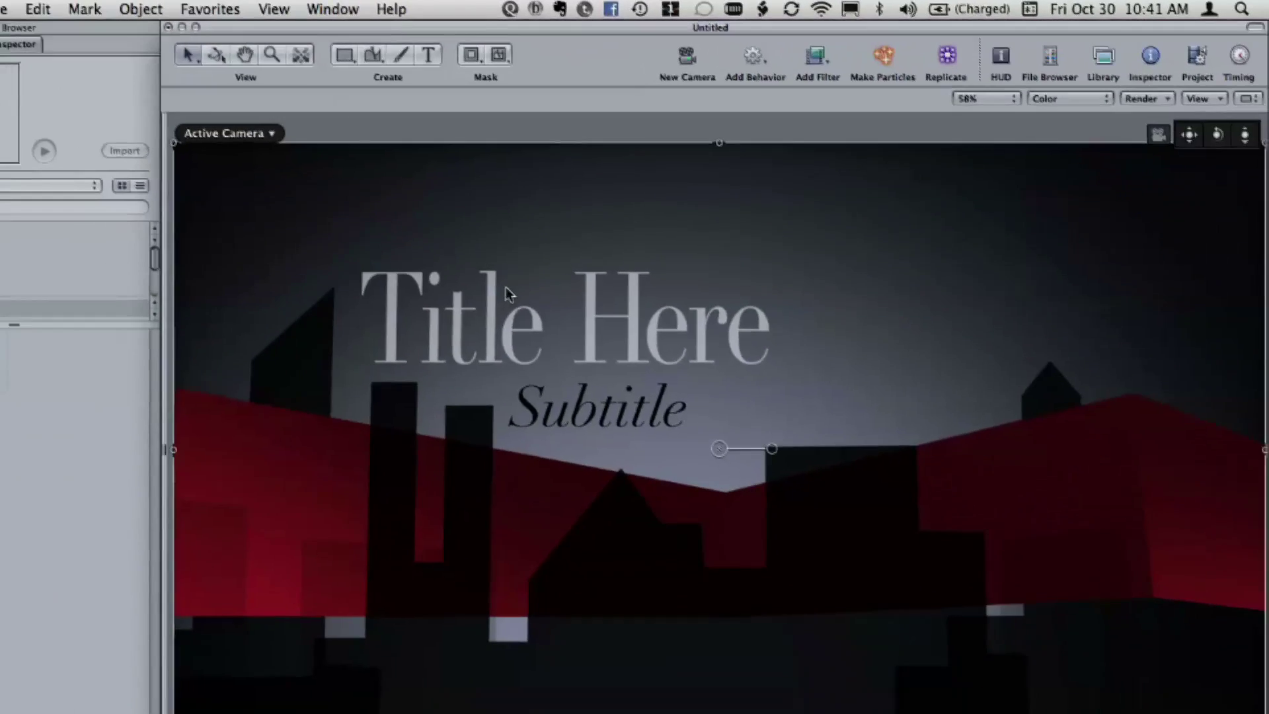
key(F5)
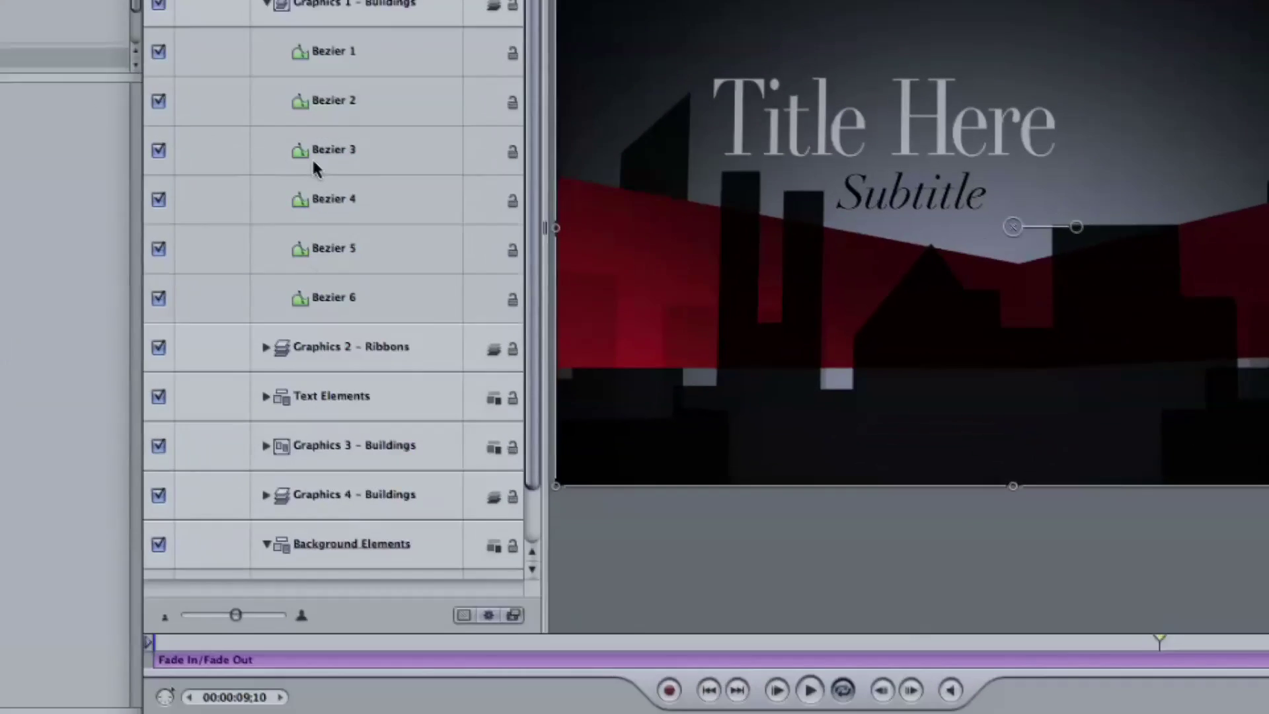
scroll(320, 555, down, 4)
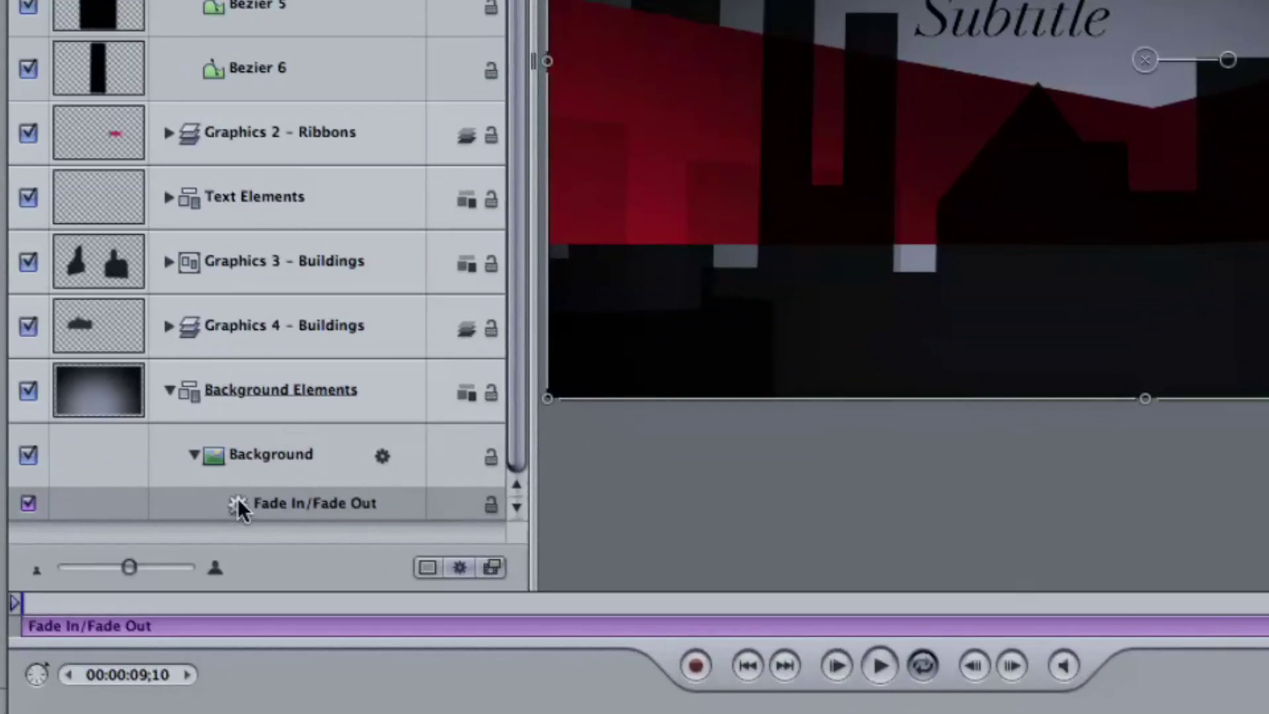
scroll(237, 497, up, 5)
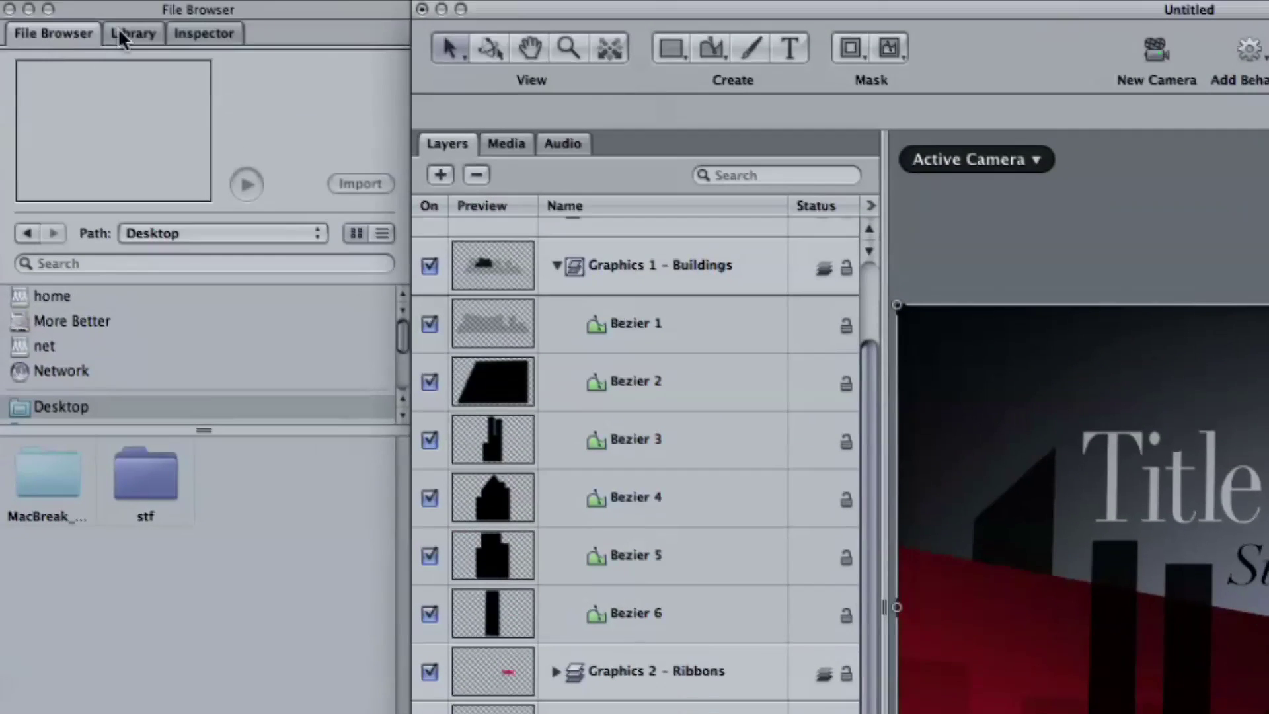
Drag the Fade In/Fade Out behavior into the Library's Favorites Menu and confirm it appears in Favorites.
click(121, 38)
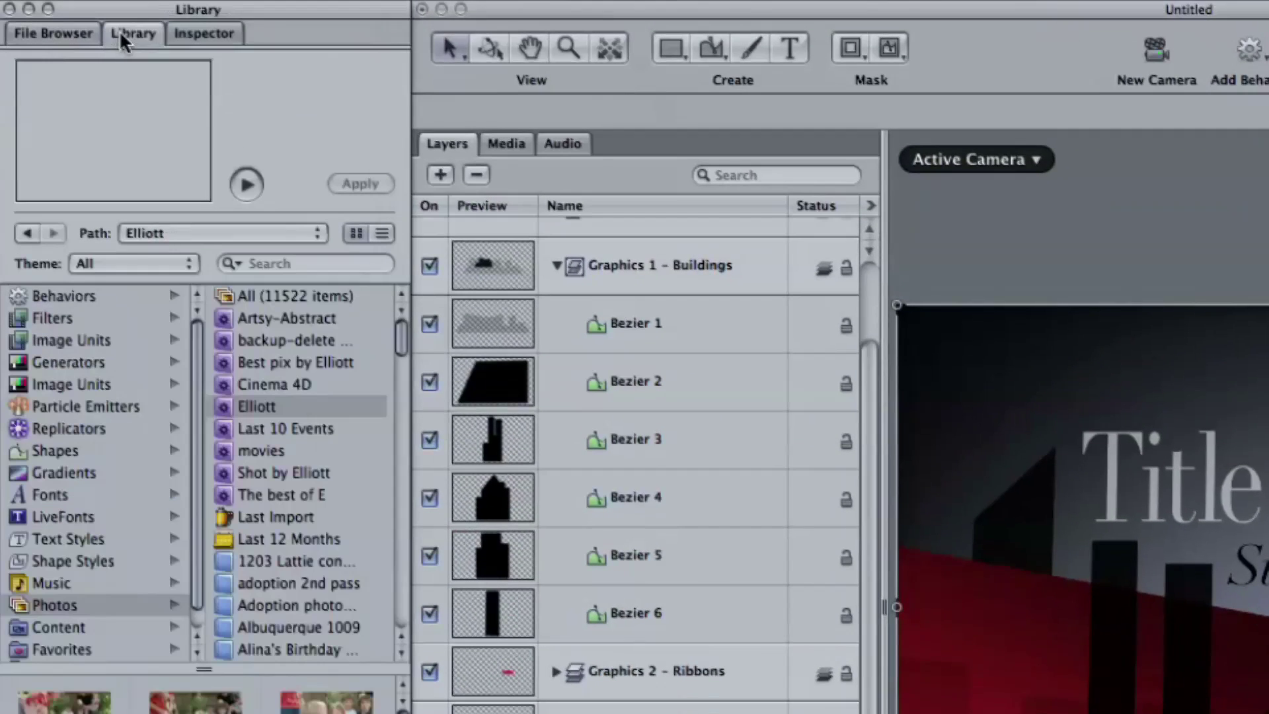
scroll(188, 568, down, 1)
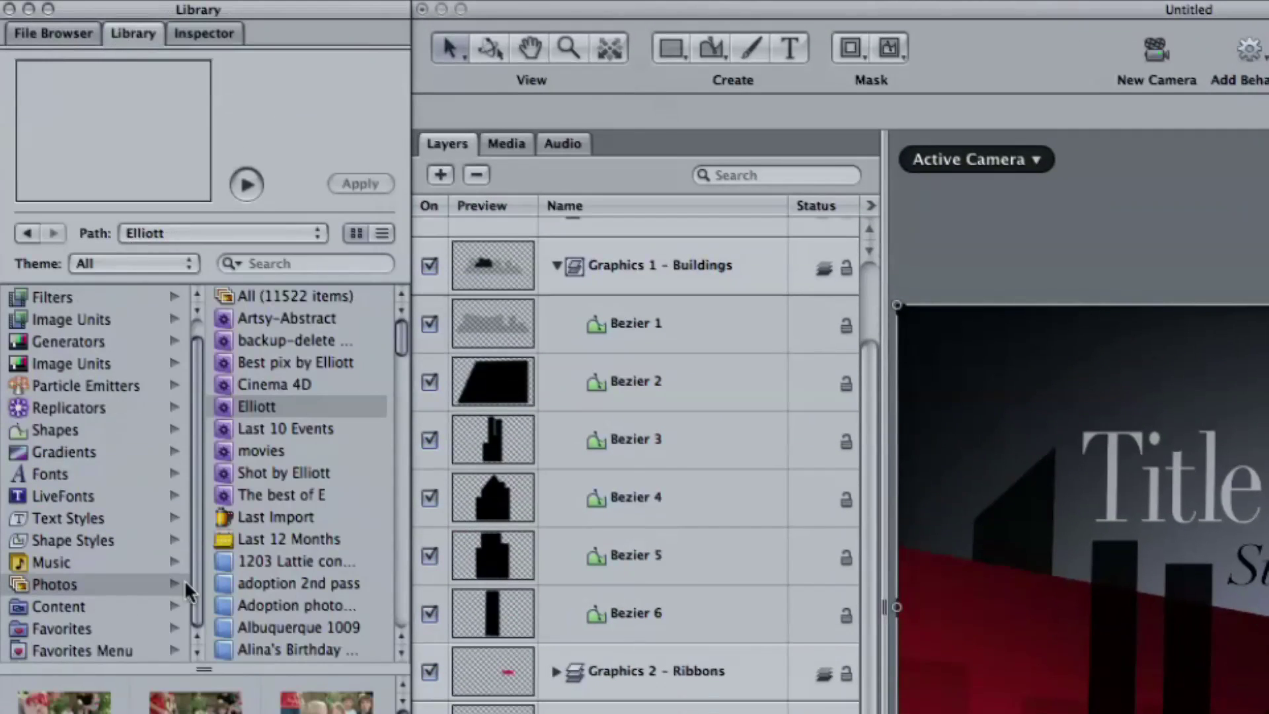
click(79, 652)
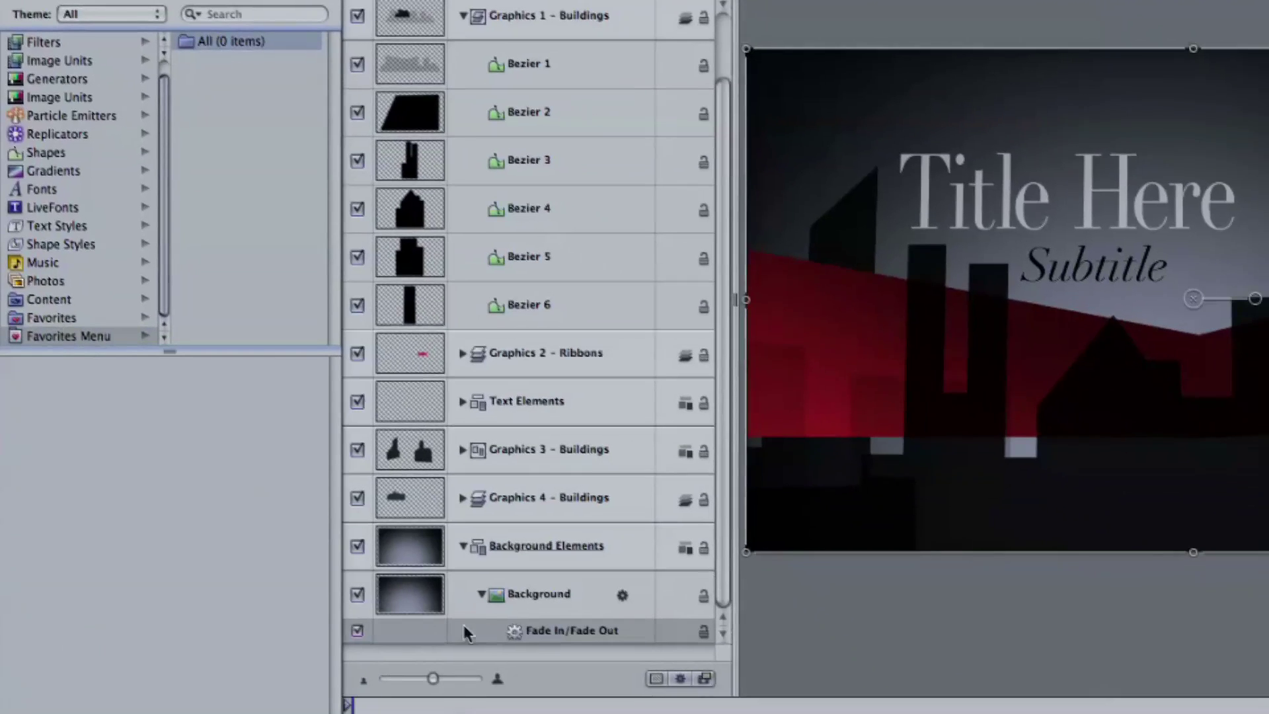
drag(516, 636, 79, 454)
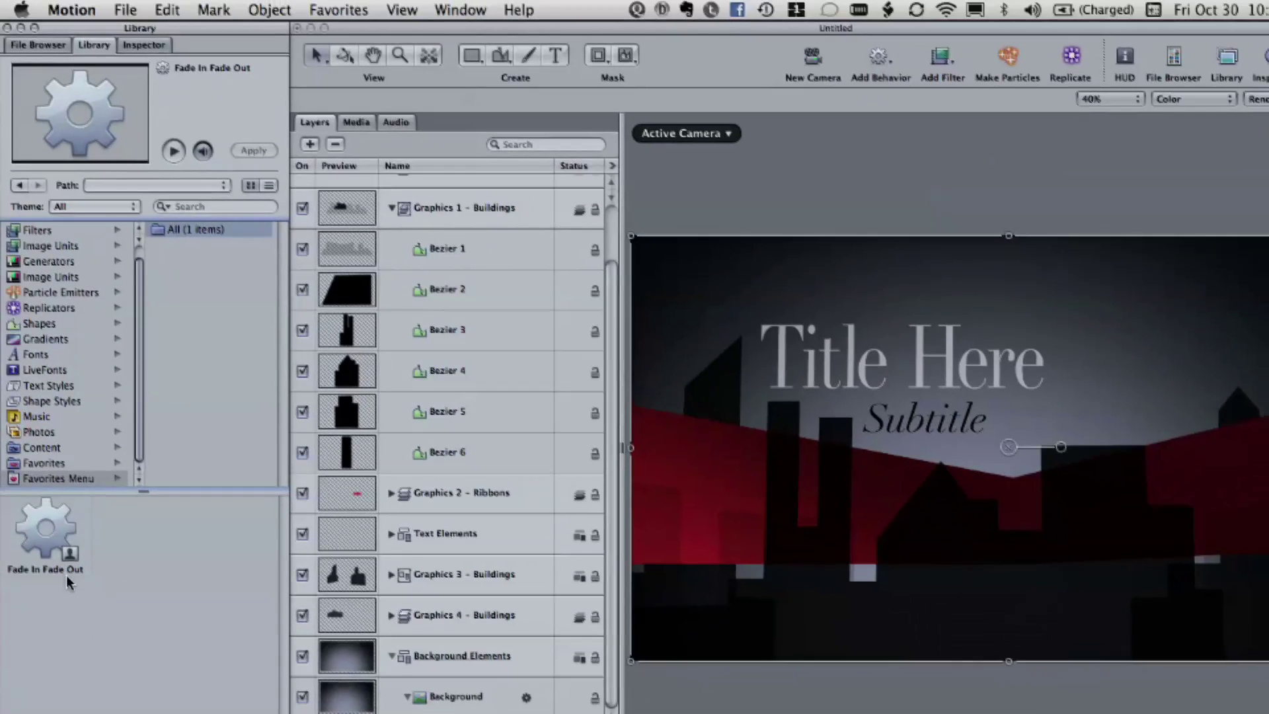
click(357, 9)
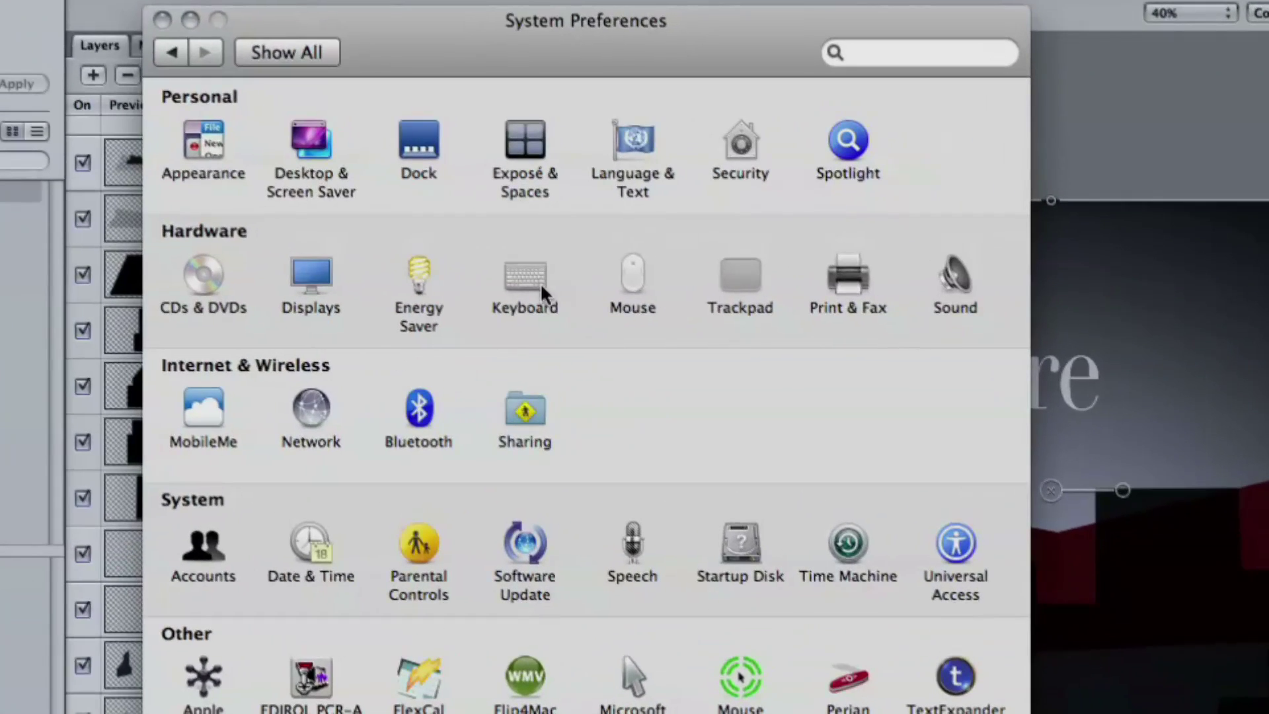
Add a new Application Shortcut in Keyboard settings and target it at Motion.
click(526, 277)
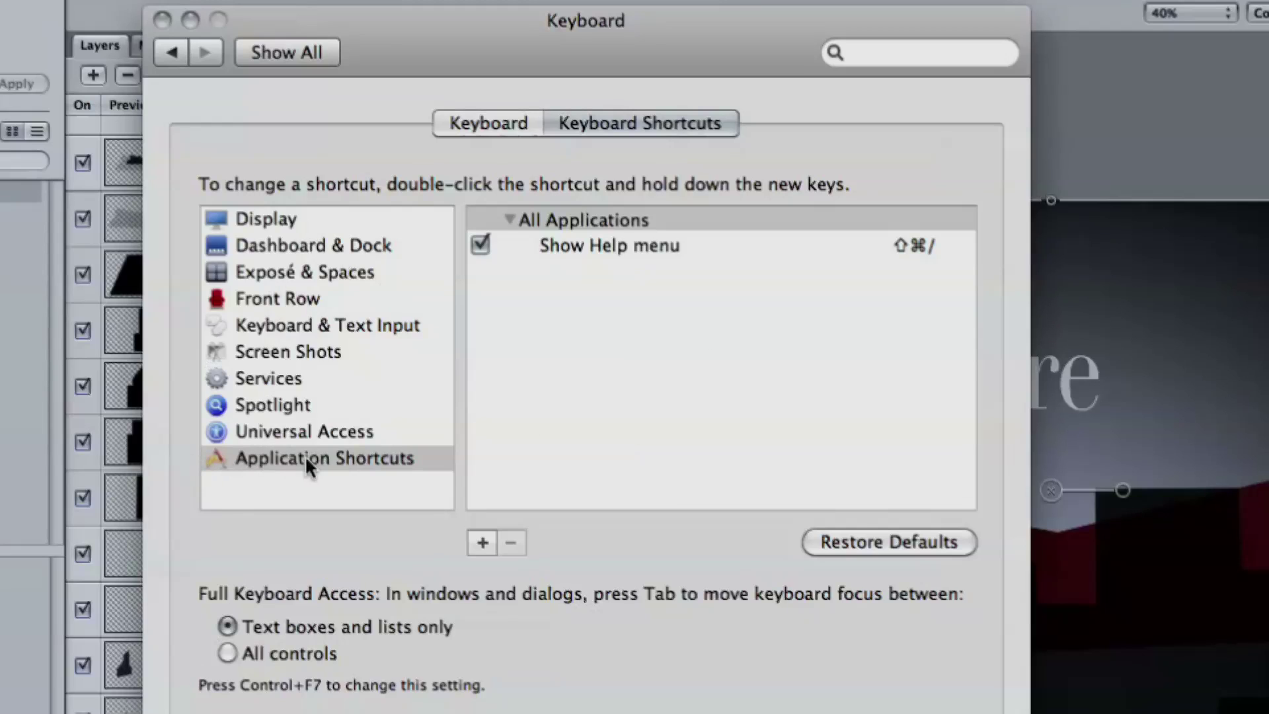
click(482, 542)
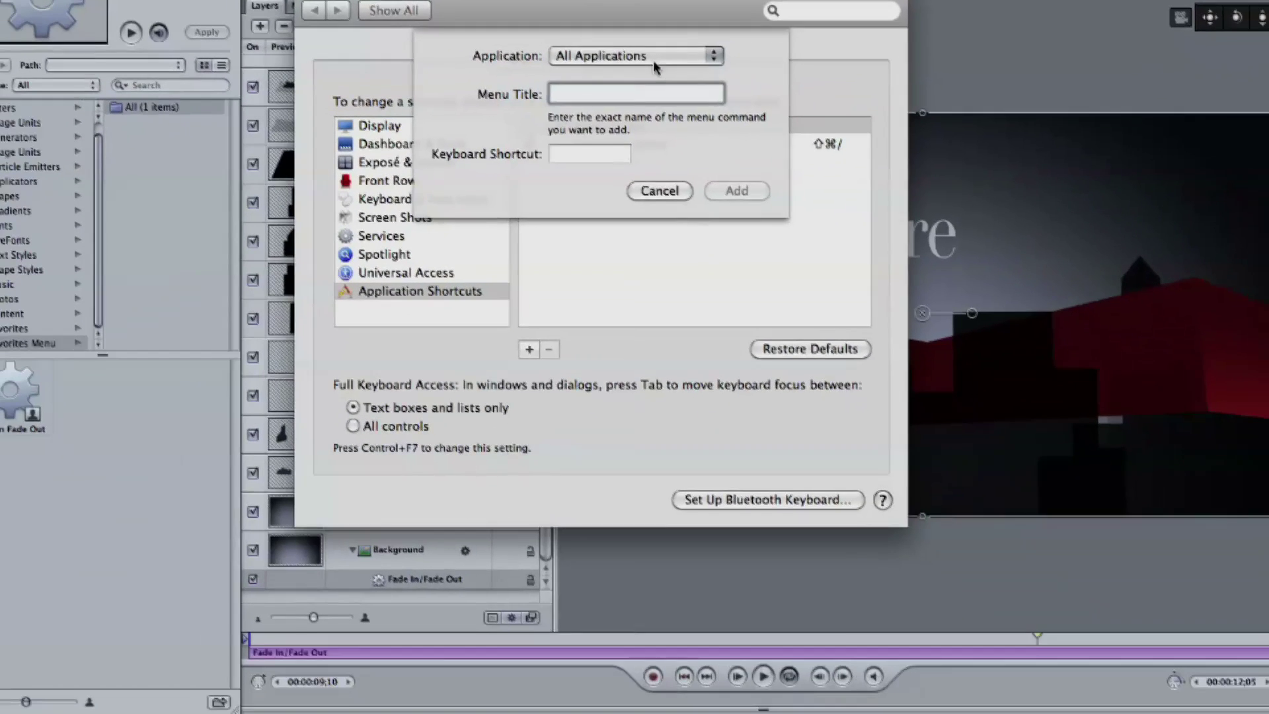
click(652, 60)
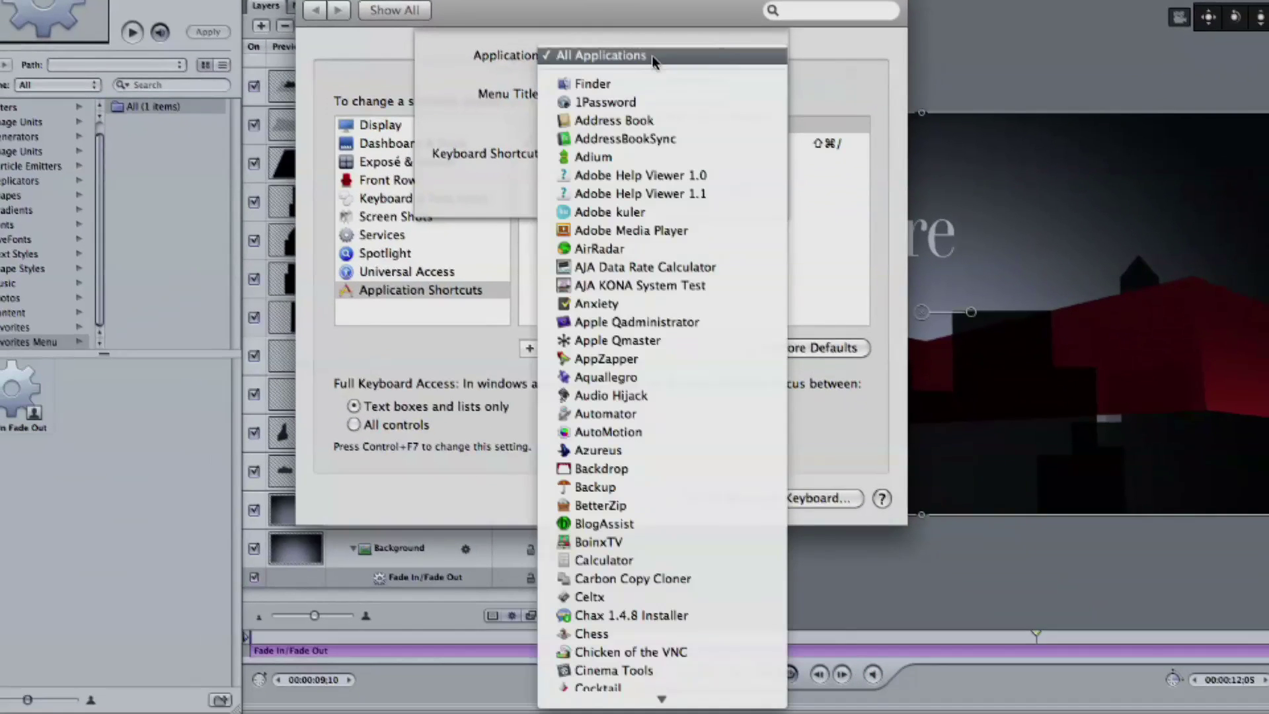
mouse_move(600, 711)
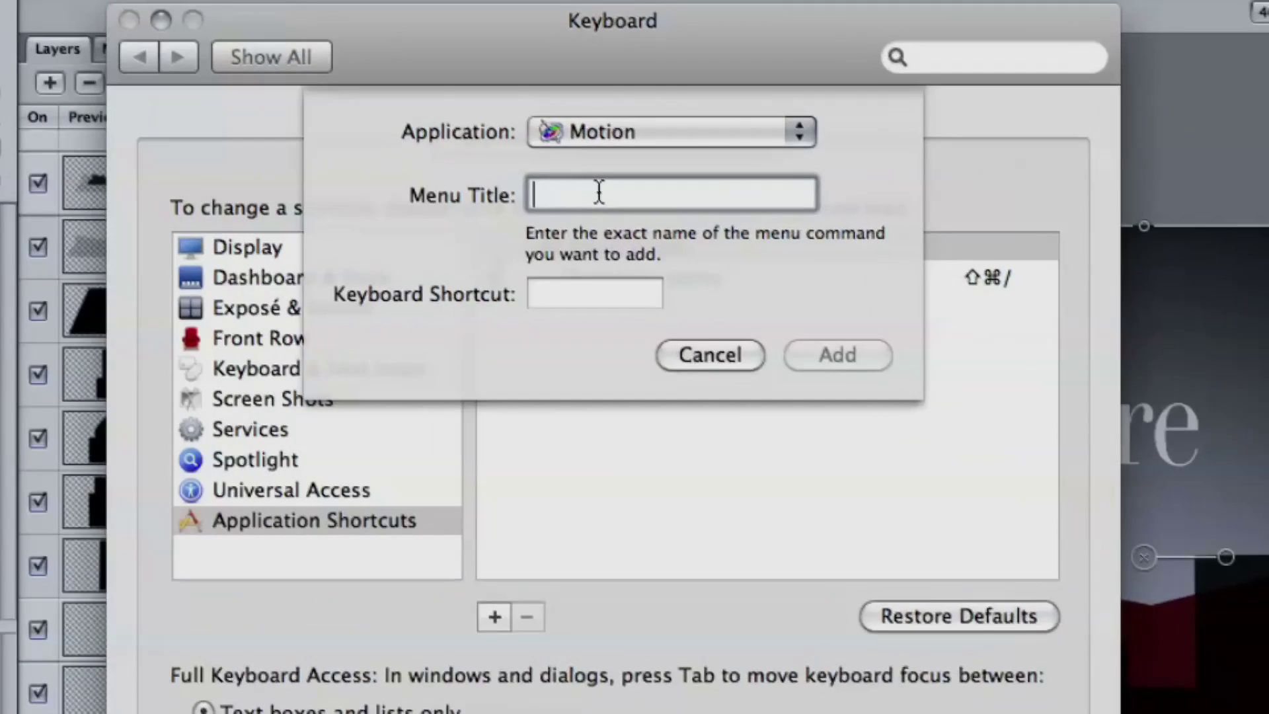
Add a Motion shortcut for 'Fade In Fade Out' set to Option-Shift-Command-F.
text(Fade In F)
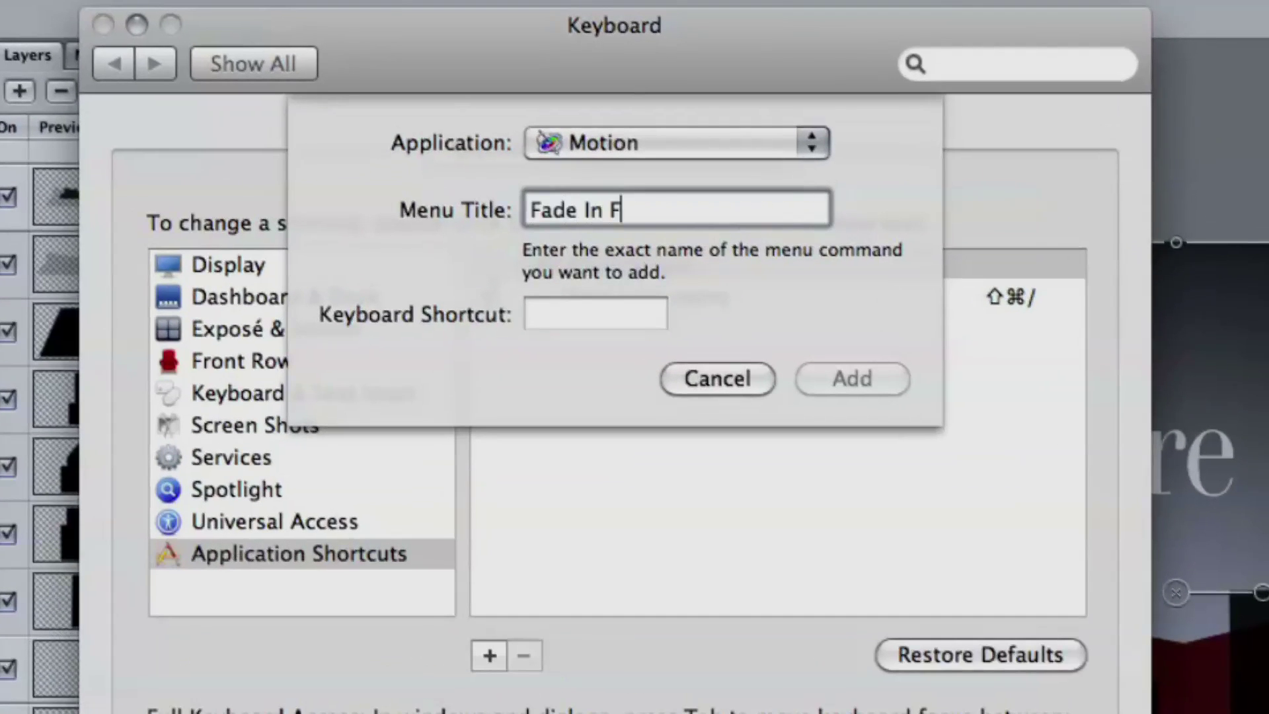
text(ade Out)
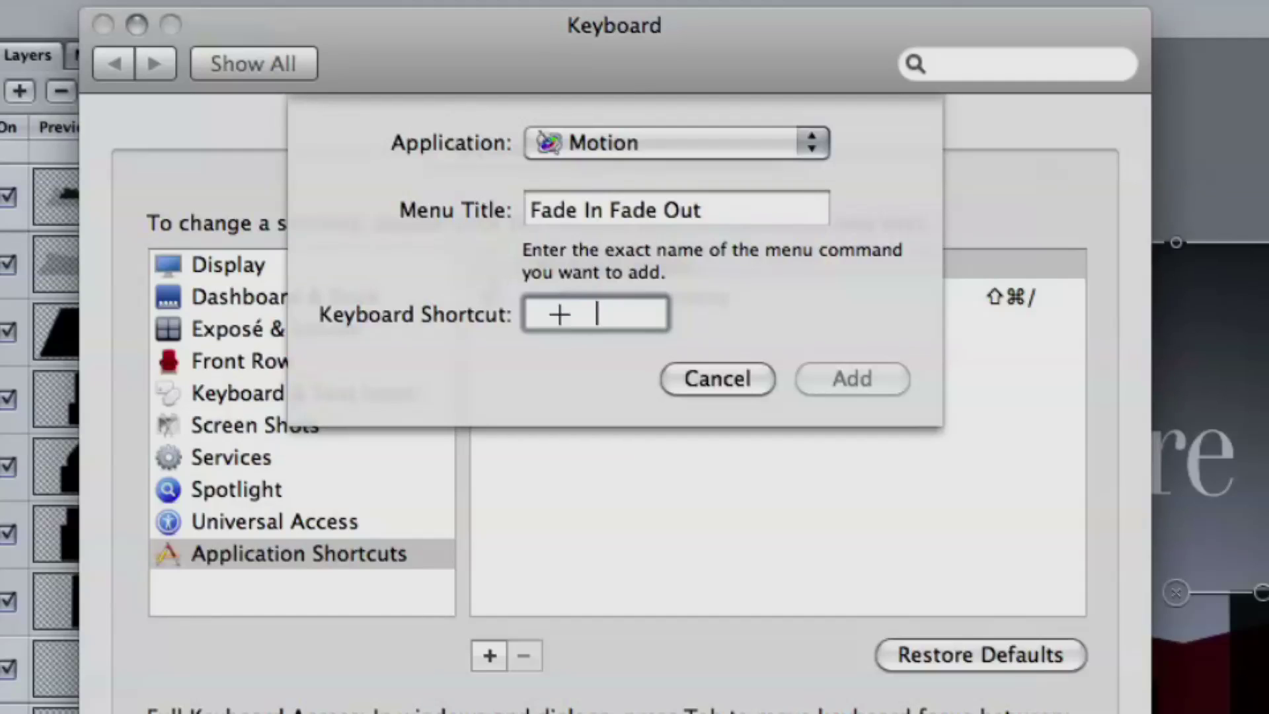
key(alt+shift+super+f)
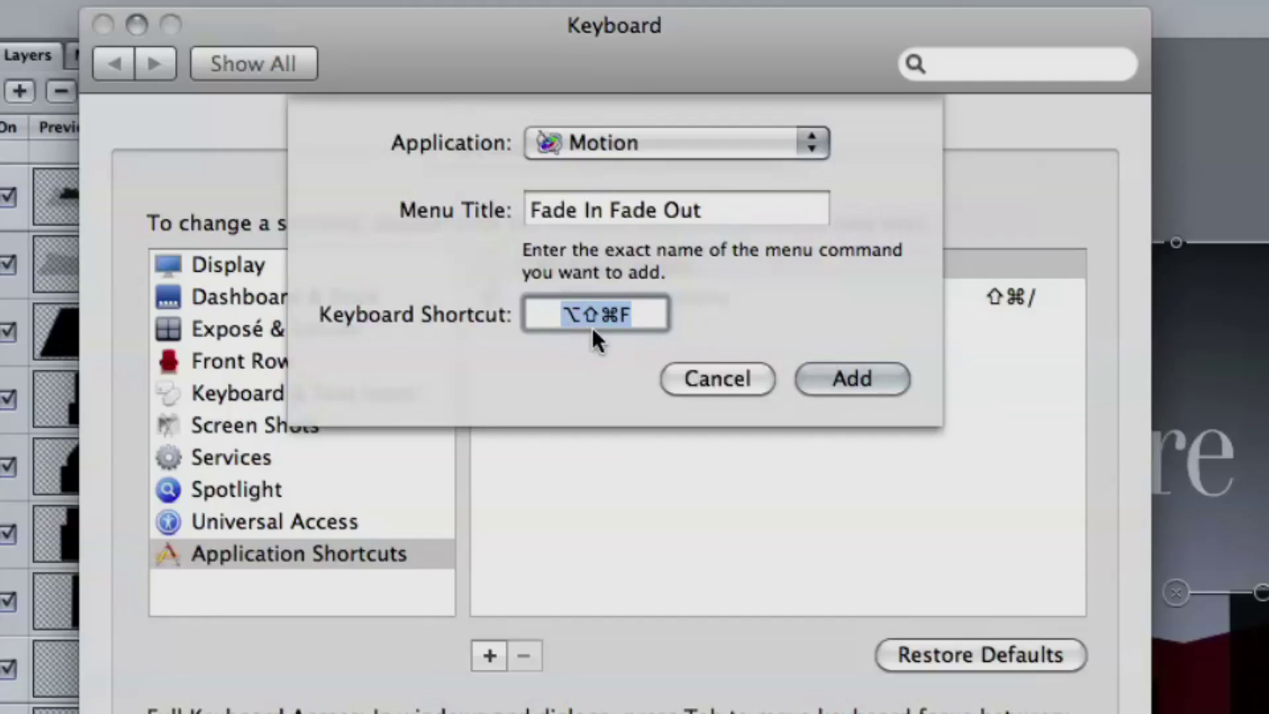
click(839, 375)
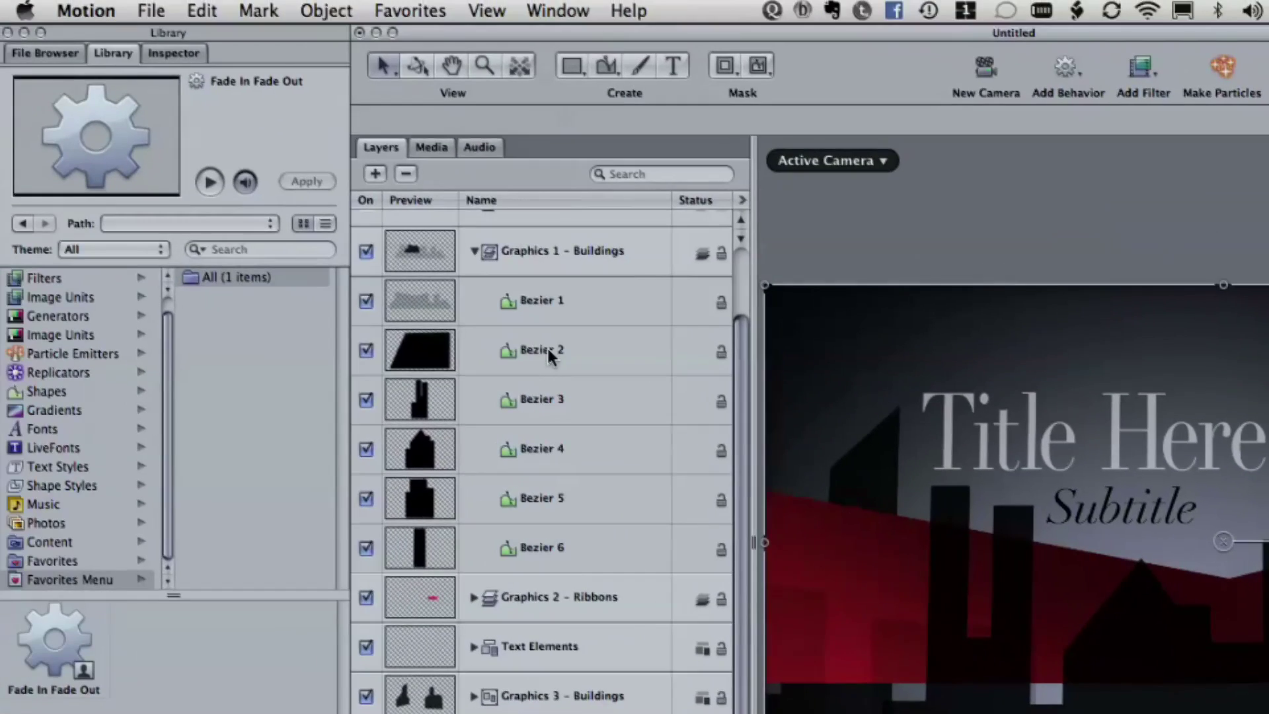
Apply the Fade In Fade Out favorite from the Library to the Bezier 2 layer.
click(316, 315)
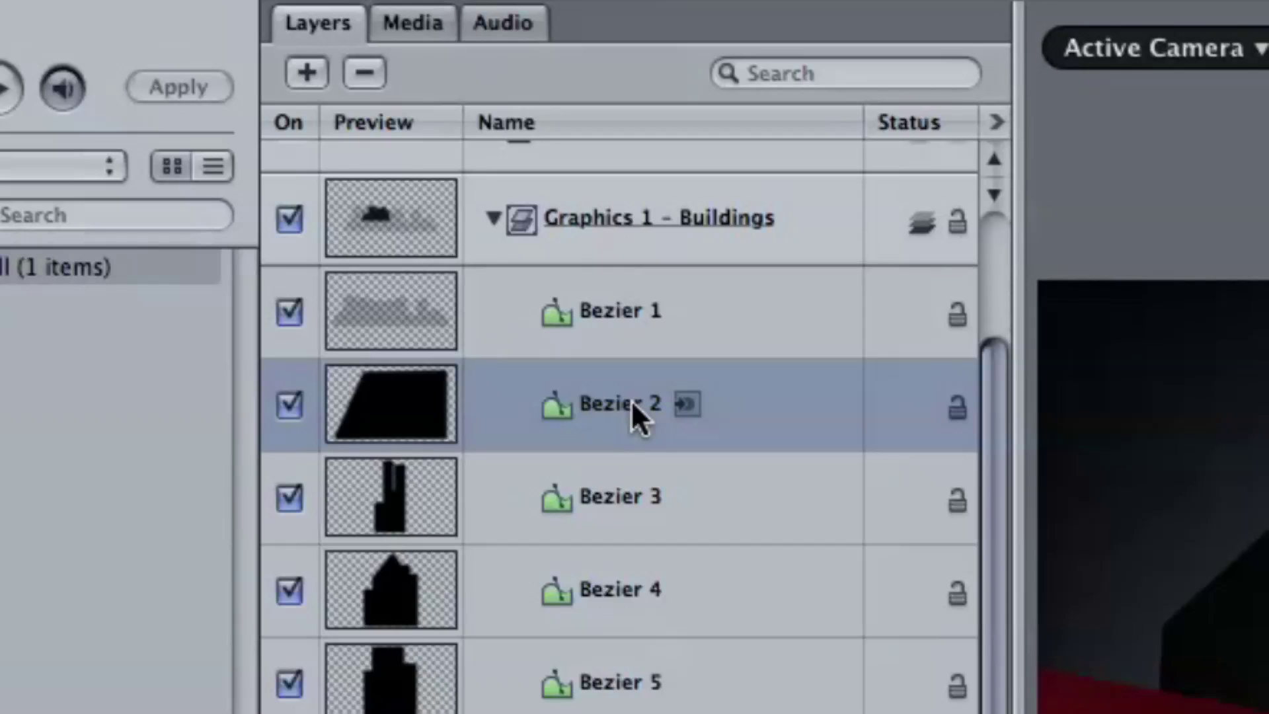
drag(632, 399, 632, 399)
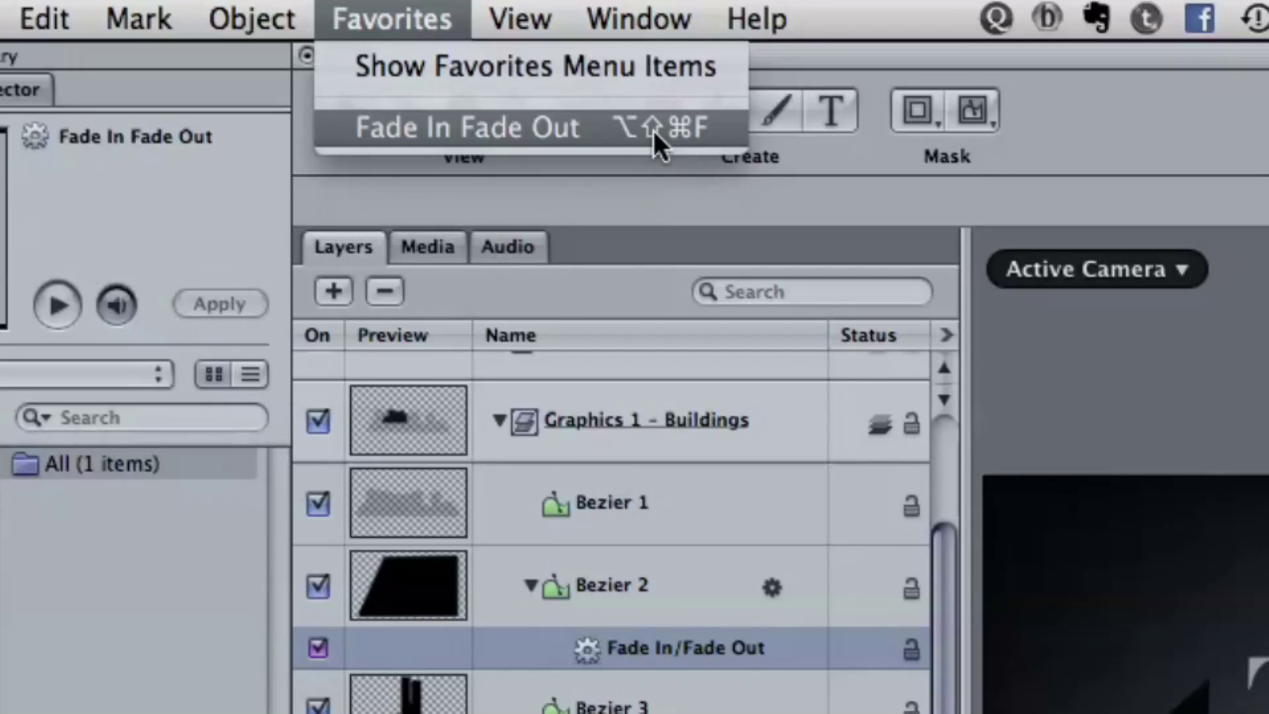
Select layers Bezier 3 through Bezier 6 and apply the Fade In/Fade Out favorite to all four.
click(390, 2)
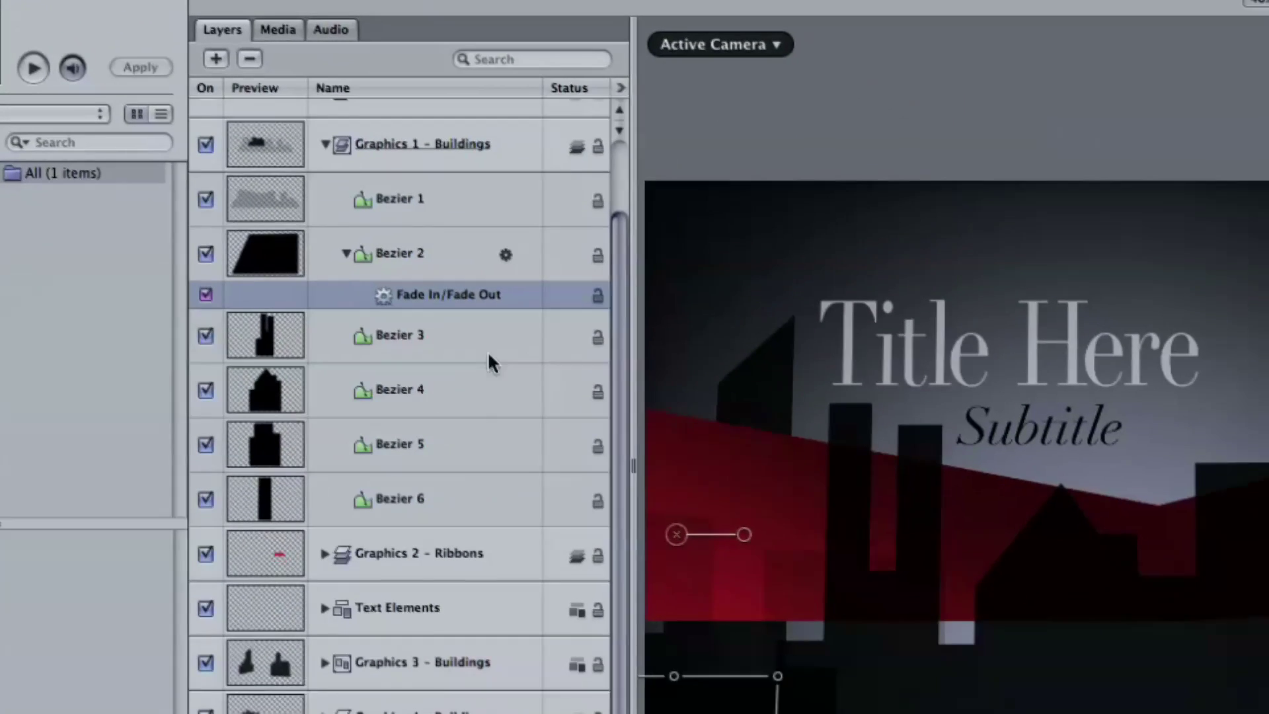
click(743, 706)
shift+click(434, 463)
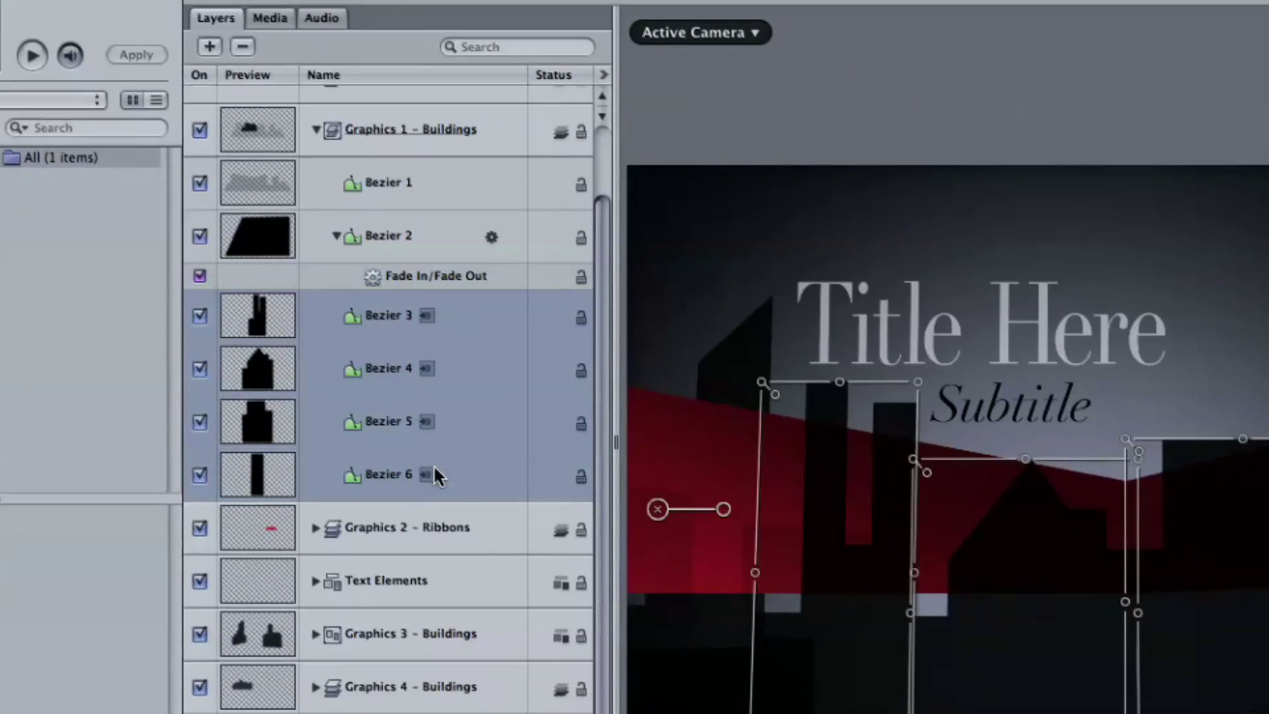
key(super+v)
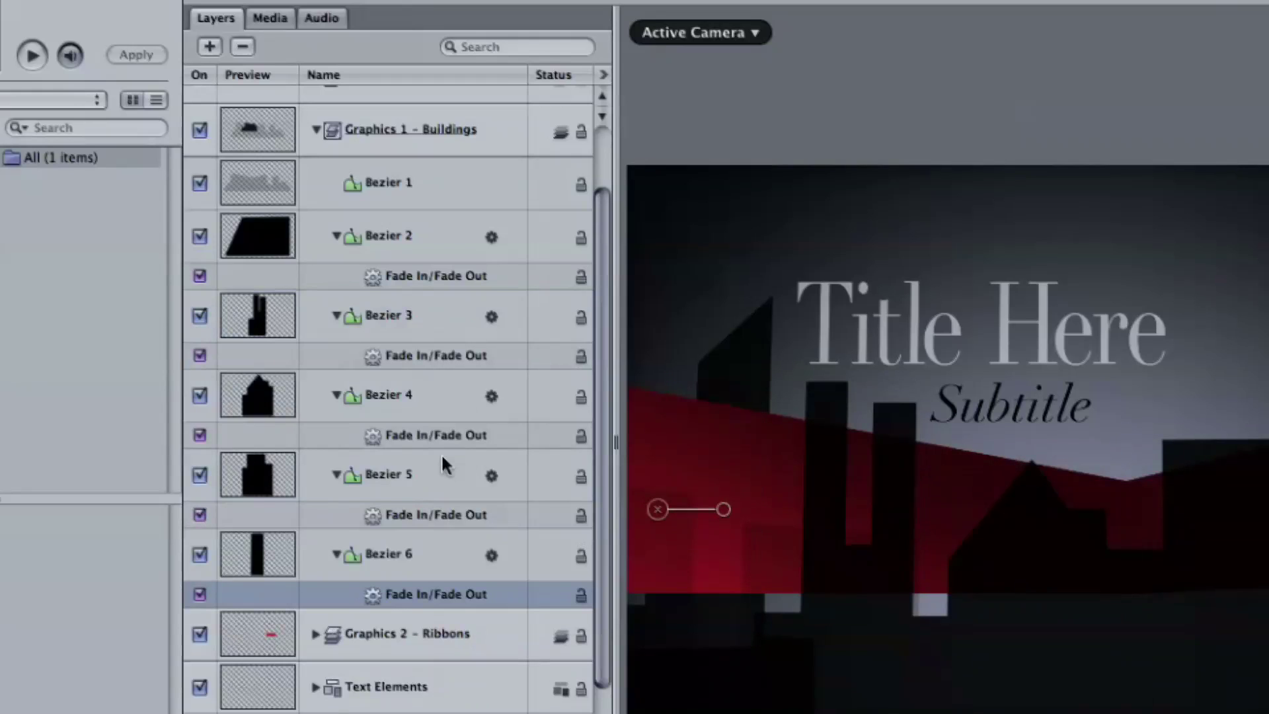